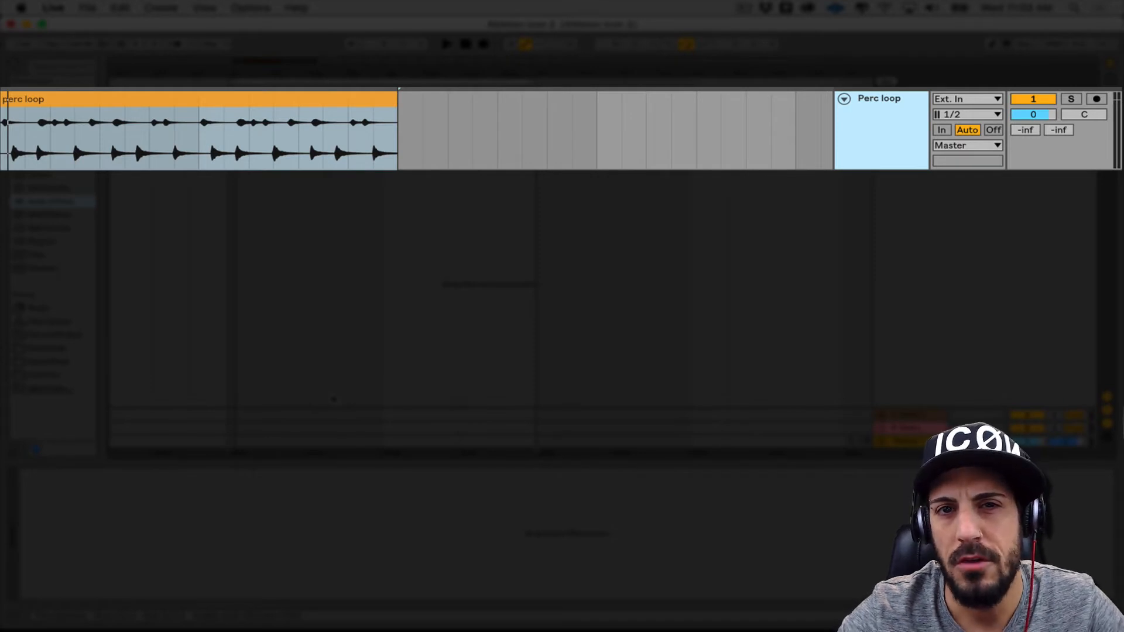
Step: Play the perc loop clip to hear how it sounds before any panning
left_click(105, 98)
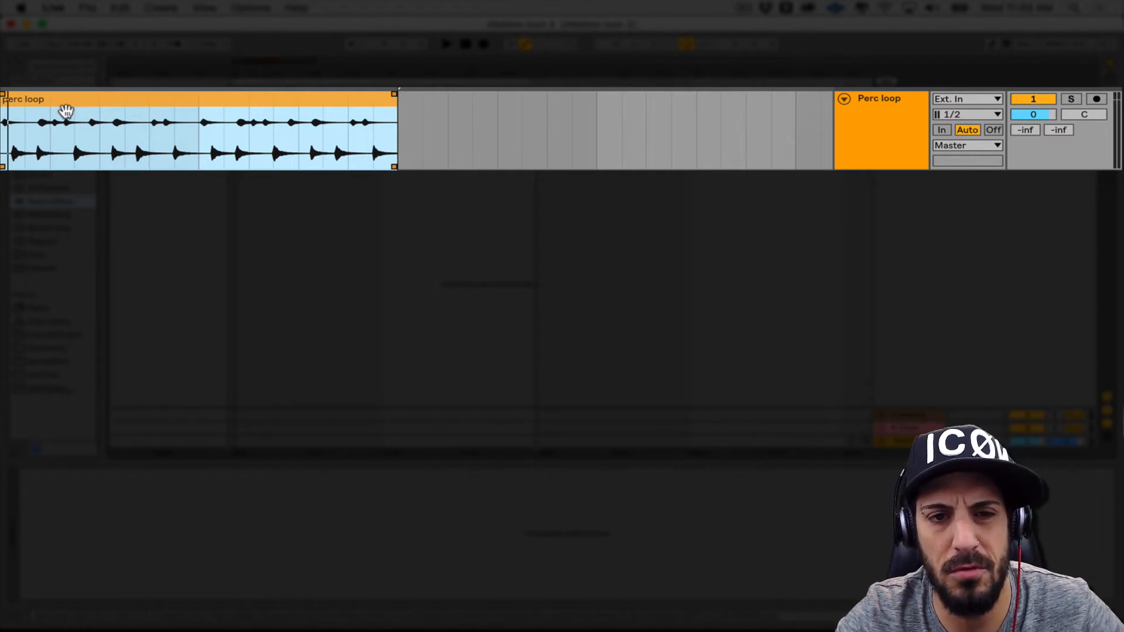
left_click(380, 427)
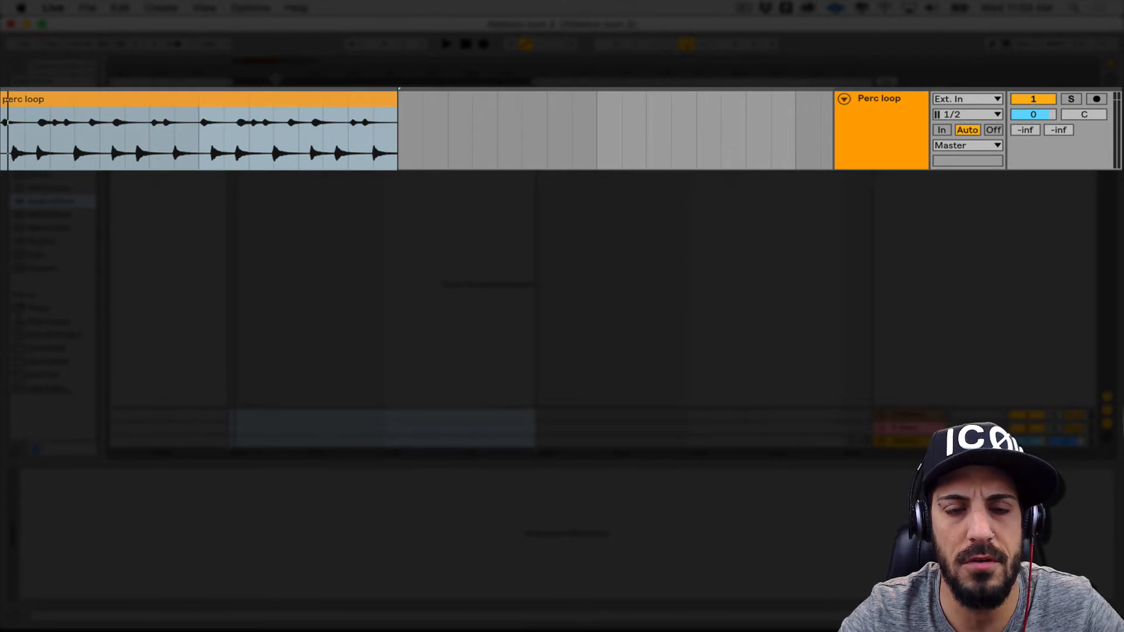
key("space")
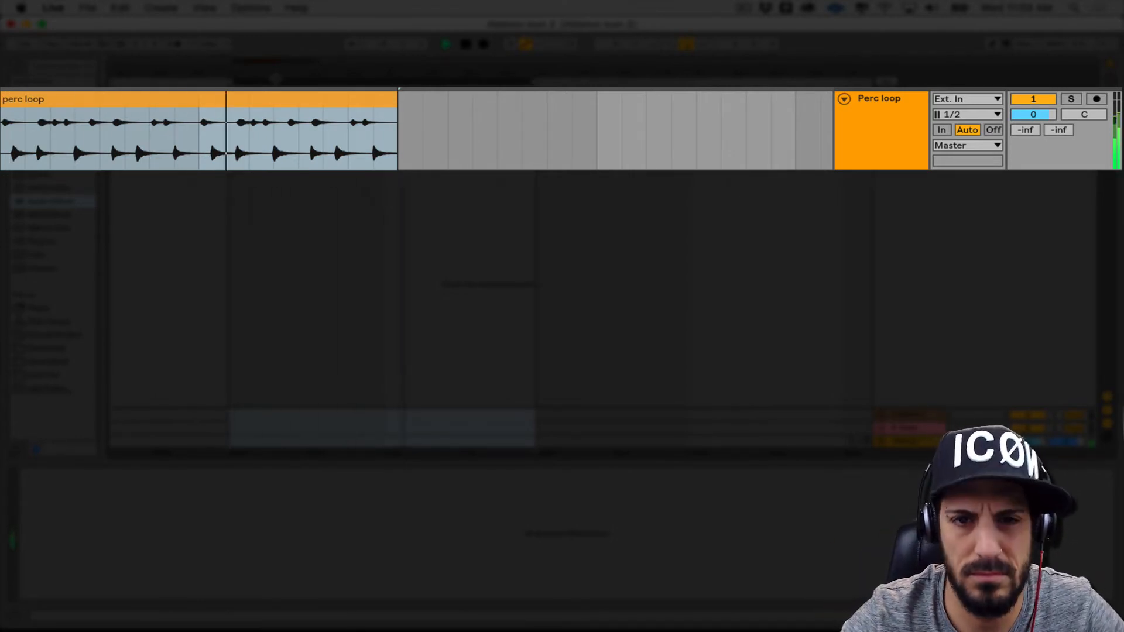
key("space")
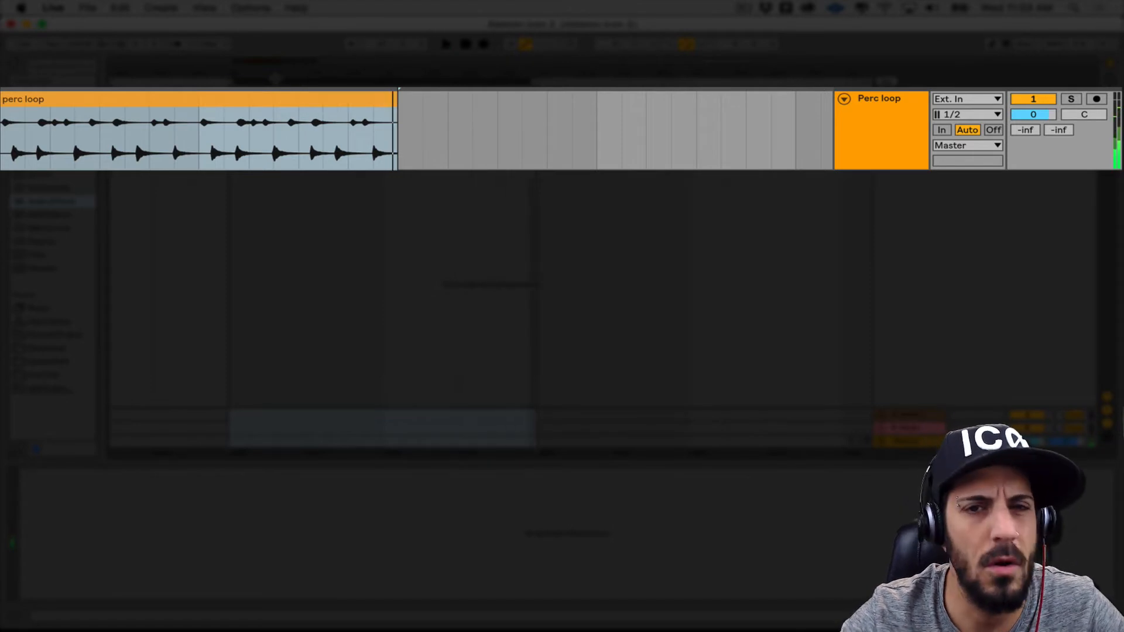
Step: Pan the Perc loop track fully to the left and play the loop to hear the effect
left_click(1087, 115)
left_click_drag(1087, 115, 1090, 119)
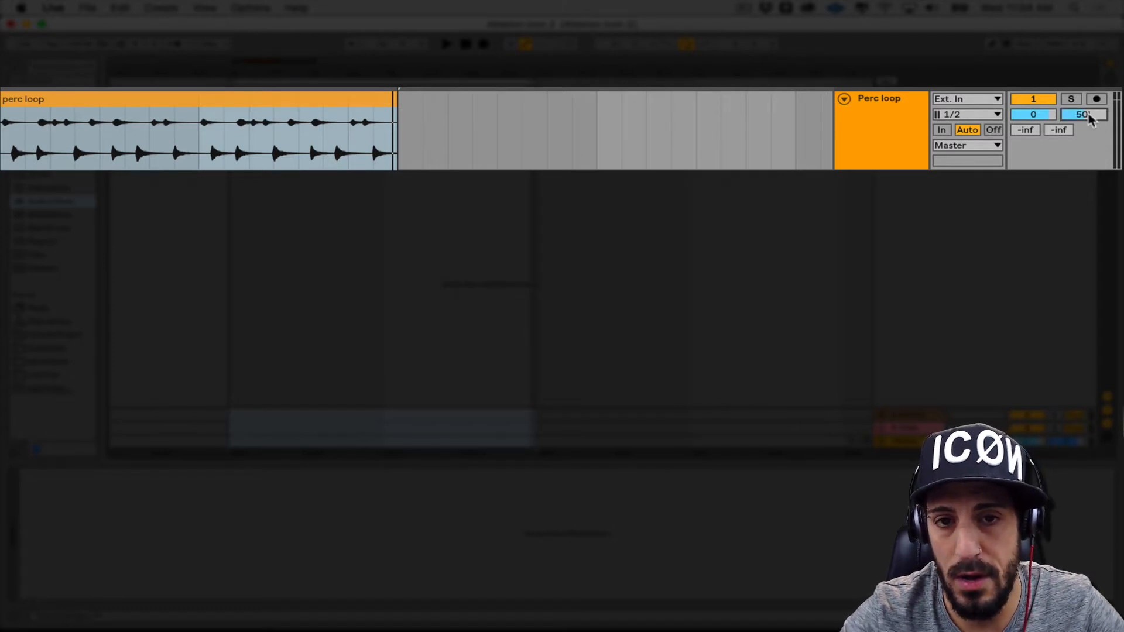
key("space")
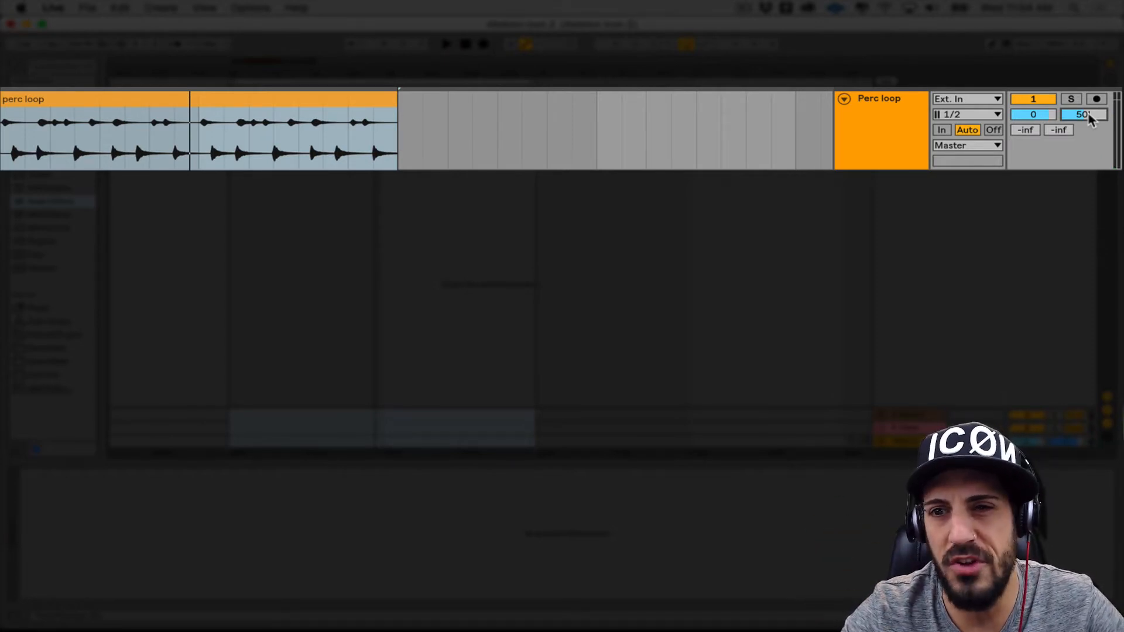
key("space")
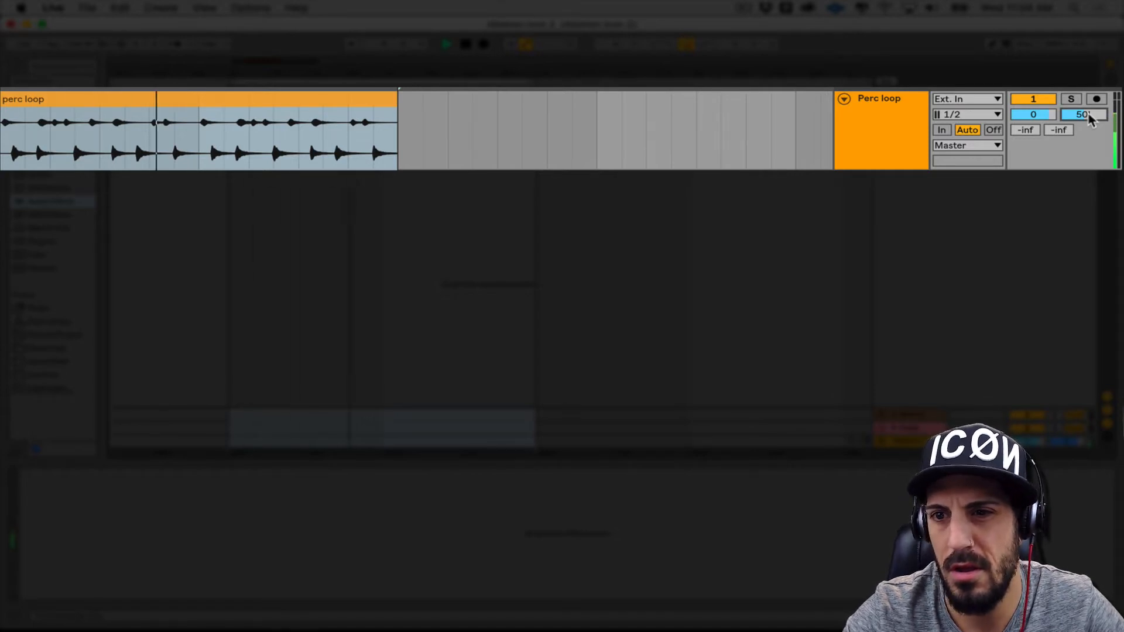
key("space")
Step: Pan the Perc loop track fully to the right and play the loop to hear the effect
left_click(1090, 118)
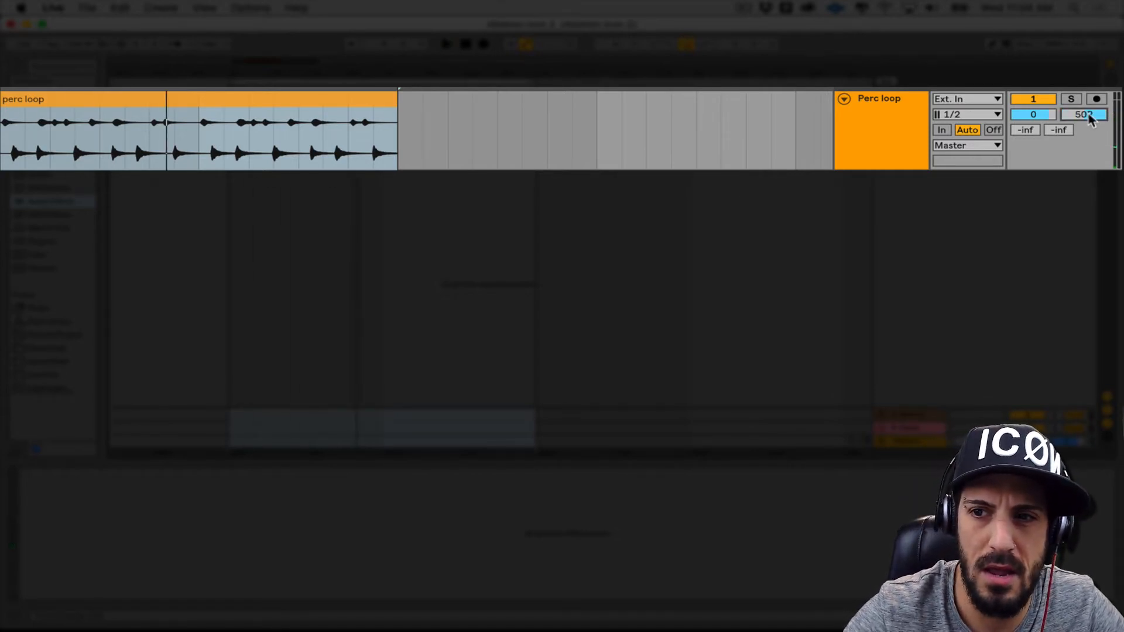
key("space")
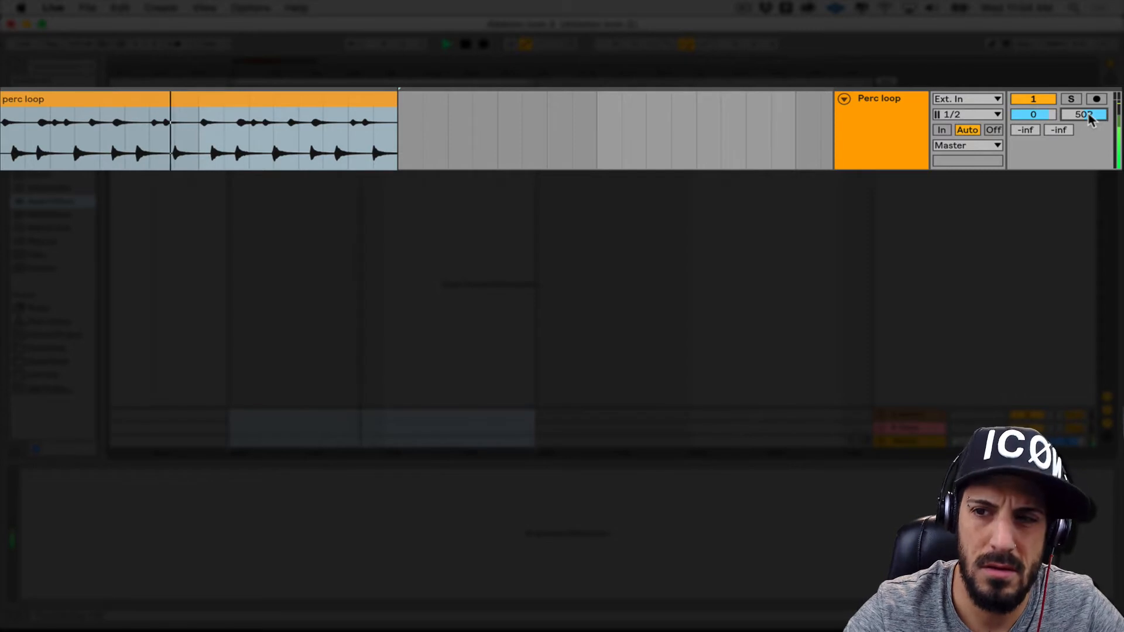
key("space")
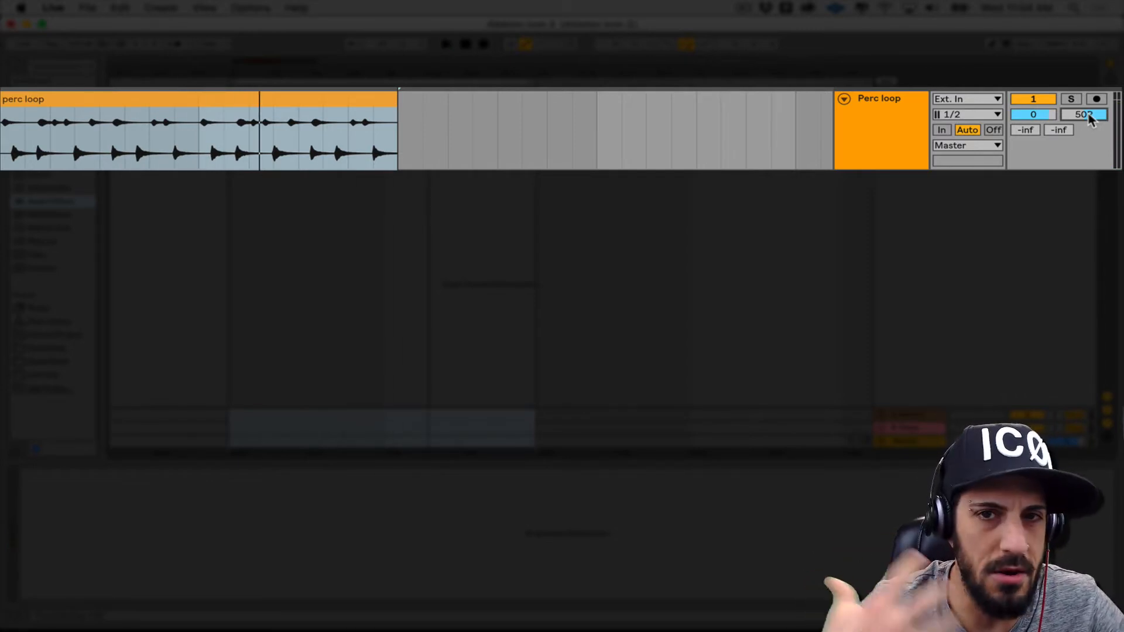
key("space")
Step: Return the Perc loop track's panning to centre
mouse_move(1090, 119)
left_mouse_down()
mouse_move(1089, 97)
mouse_move(1083, 140)
mouse_move(1089, 113)
left_mouse_up()
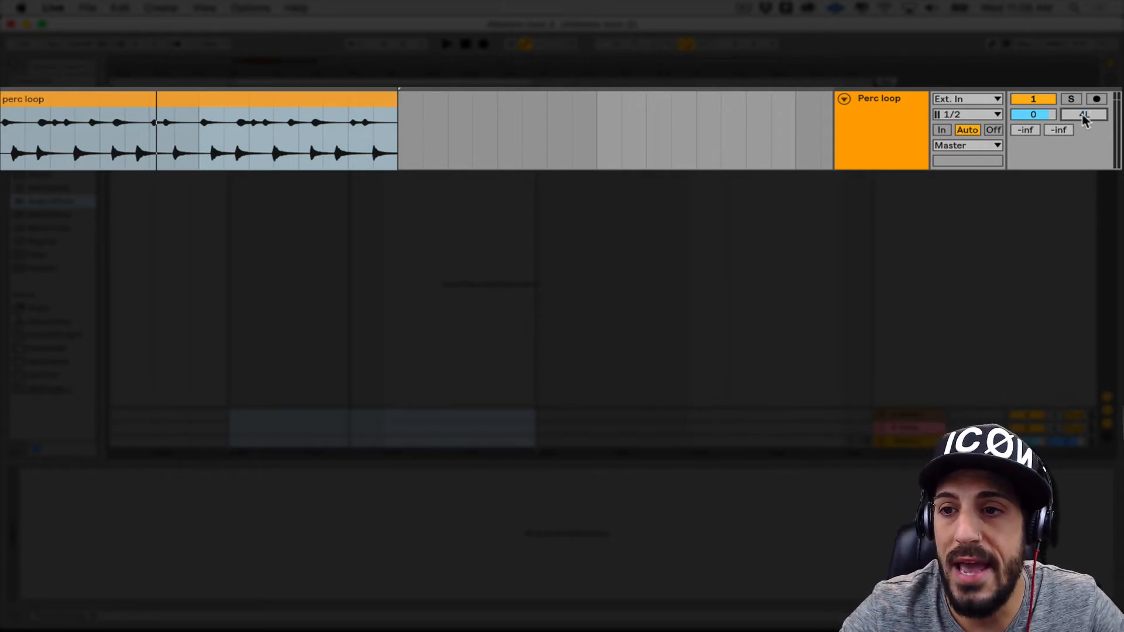
right_click(1084, 120)
left_click(1084, 120)
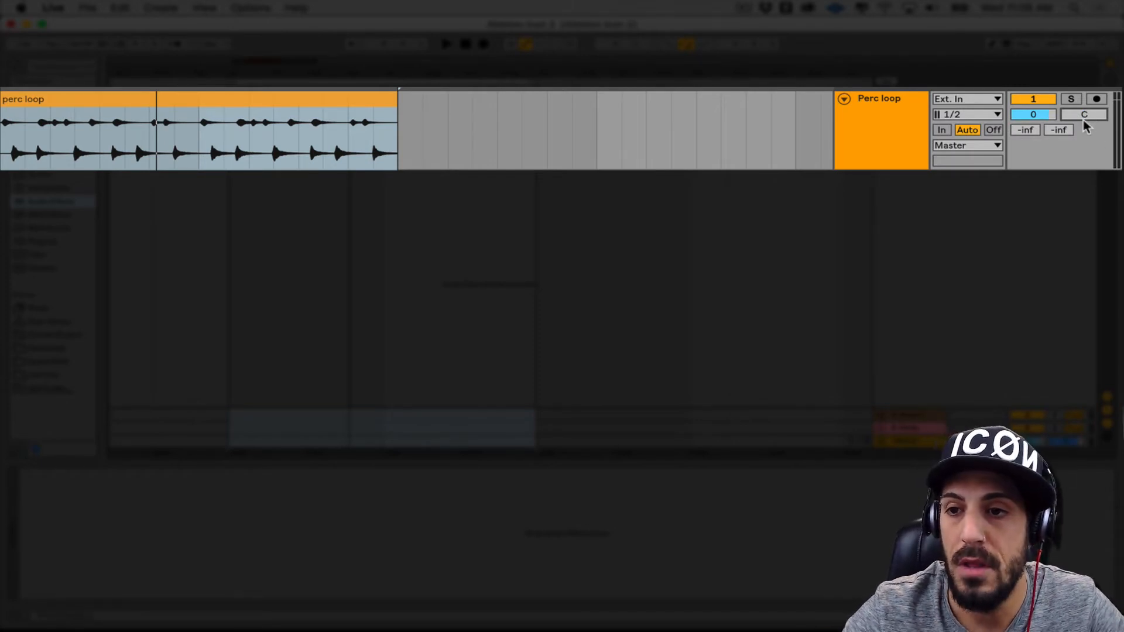
Step: Switch the Perc loop track to Split Stereo Pan Mode and audition the loop with its right channel panned to 50L
right_click(1084, 120)
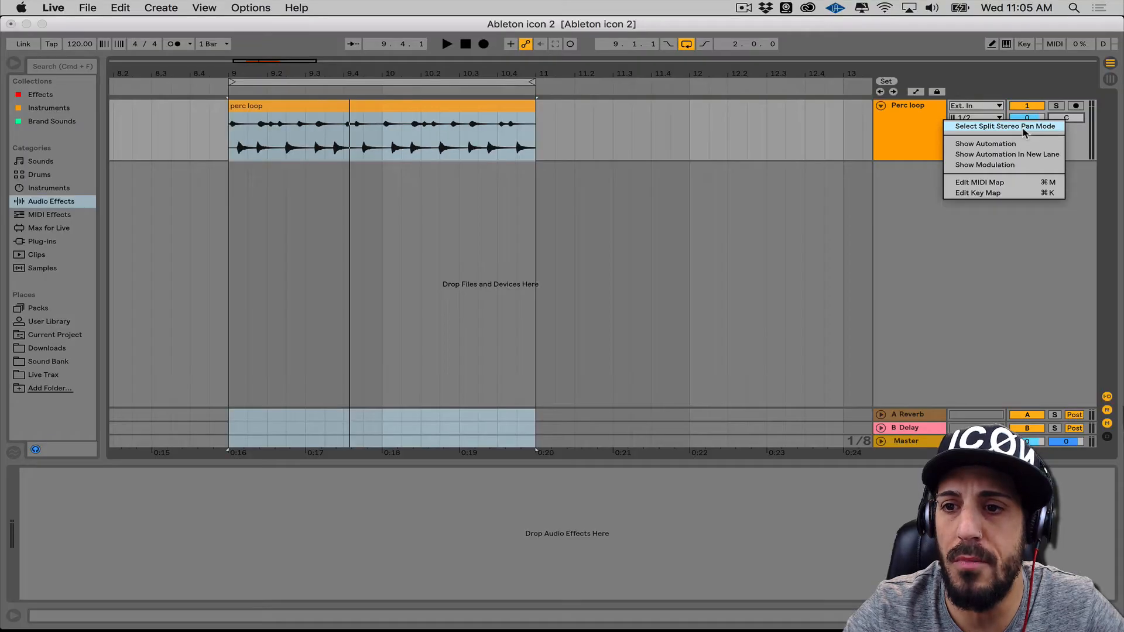
left_click(1024, 131)
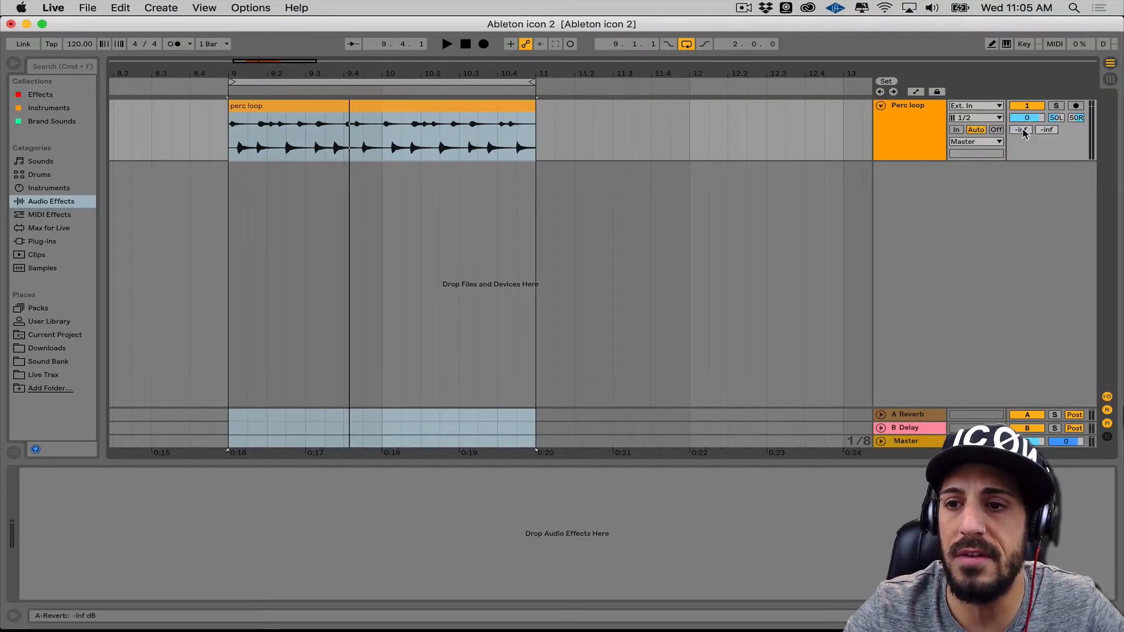
left_click(1076, 119)
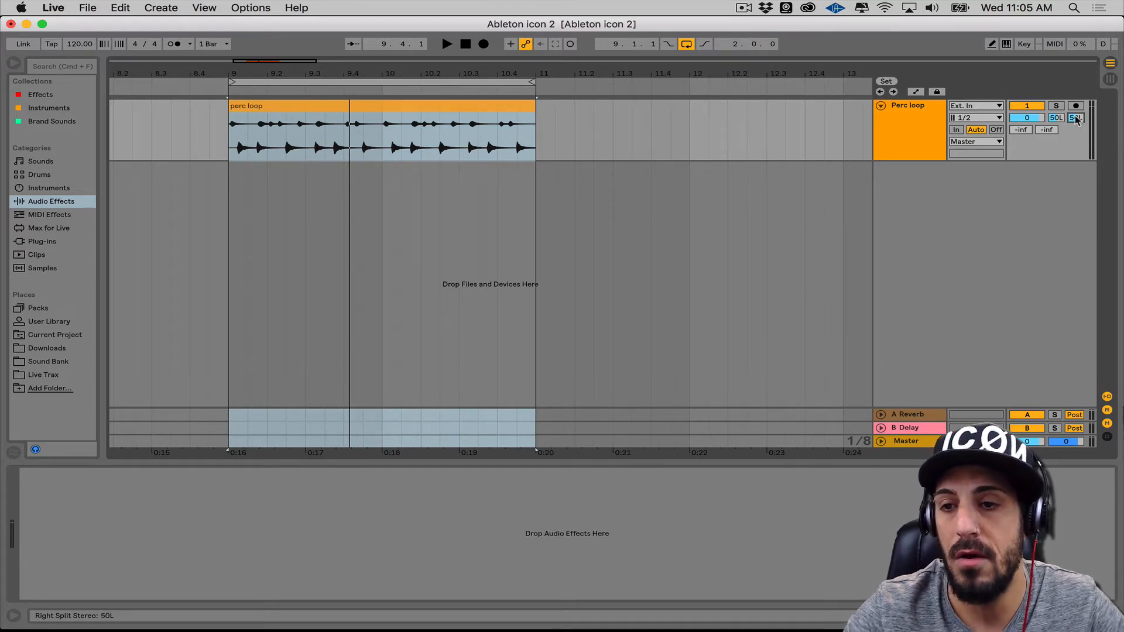
key("space")
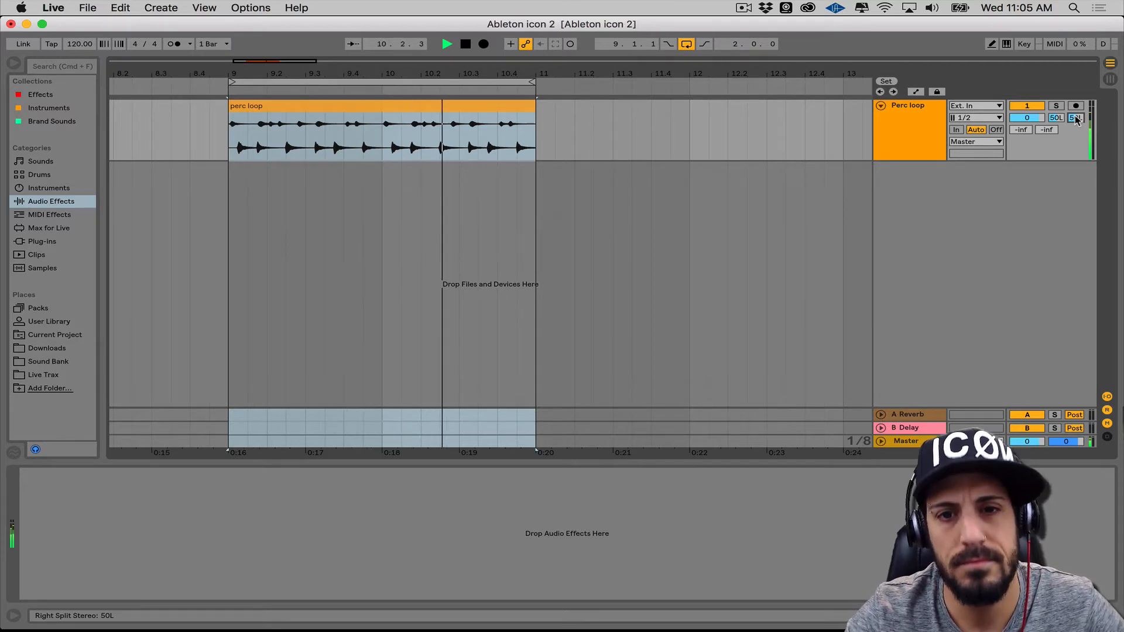
key("space")
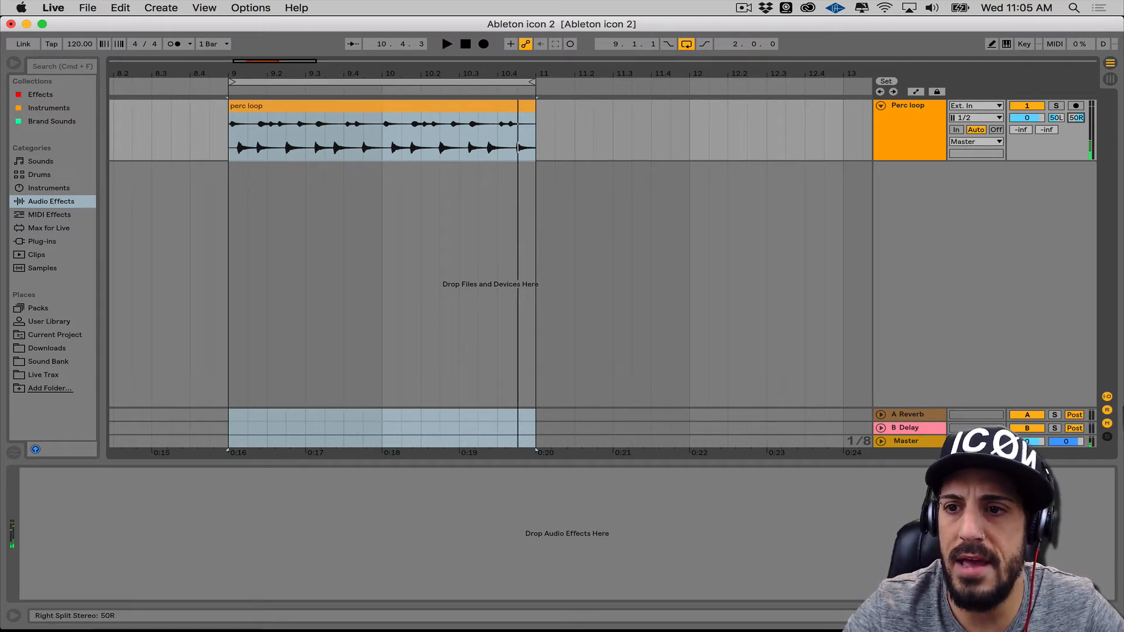
Step: Set the Perc loop track's left split pan to 50R and play the loop to hear it
left_click_drag(1056, 118, 1056, 116)
key("space")
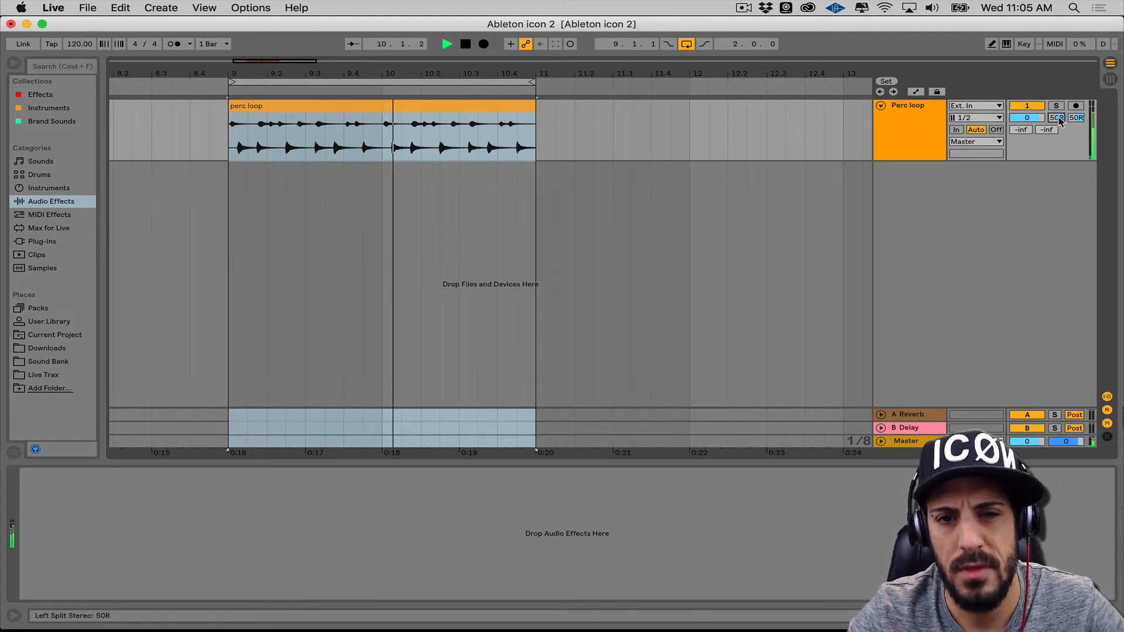
key("space")
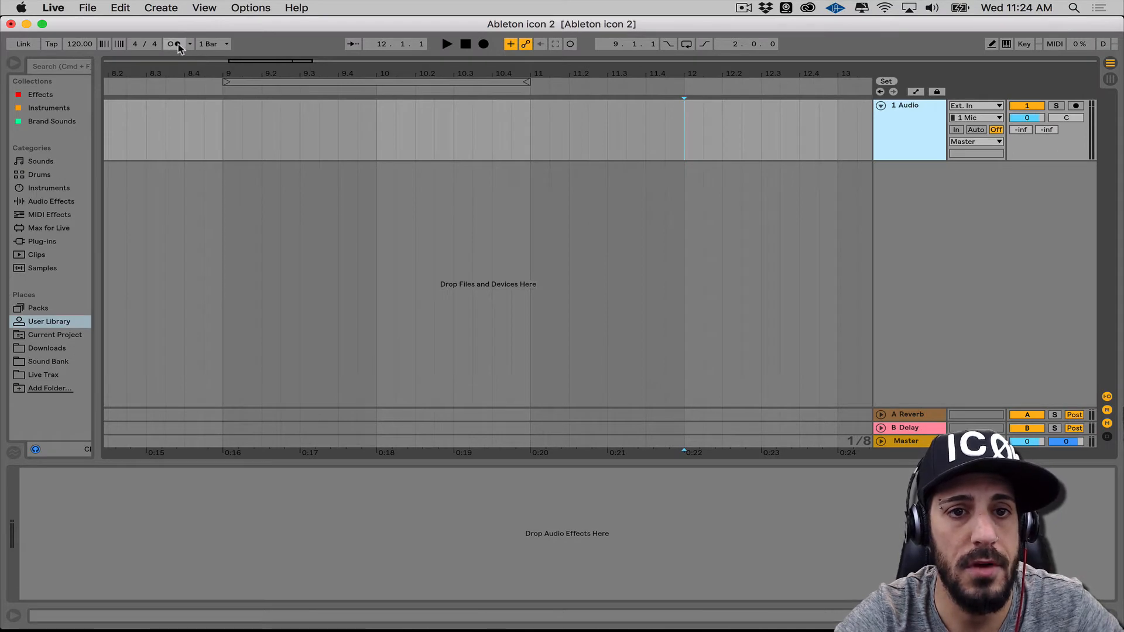
Step: Toggle the metronome on and off, and choose Classic as its sound
left_click(177, 45)
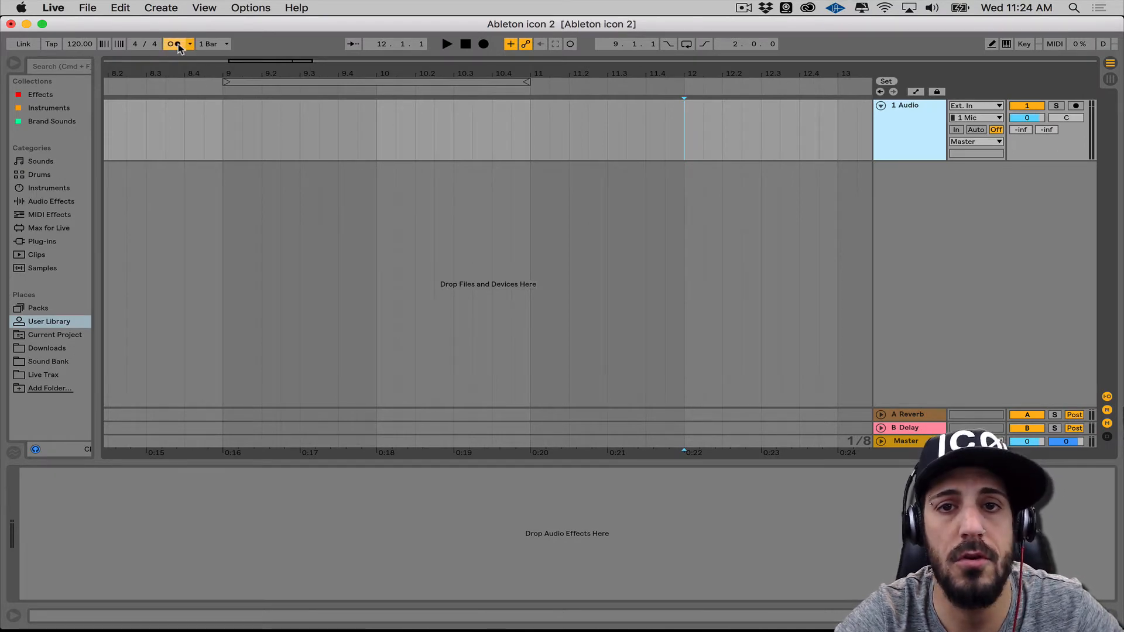
left_click(179, 45)
left_click(190, 45)
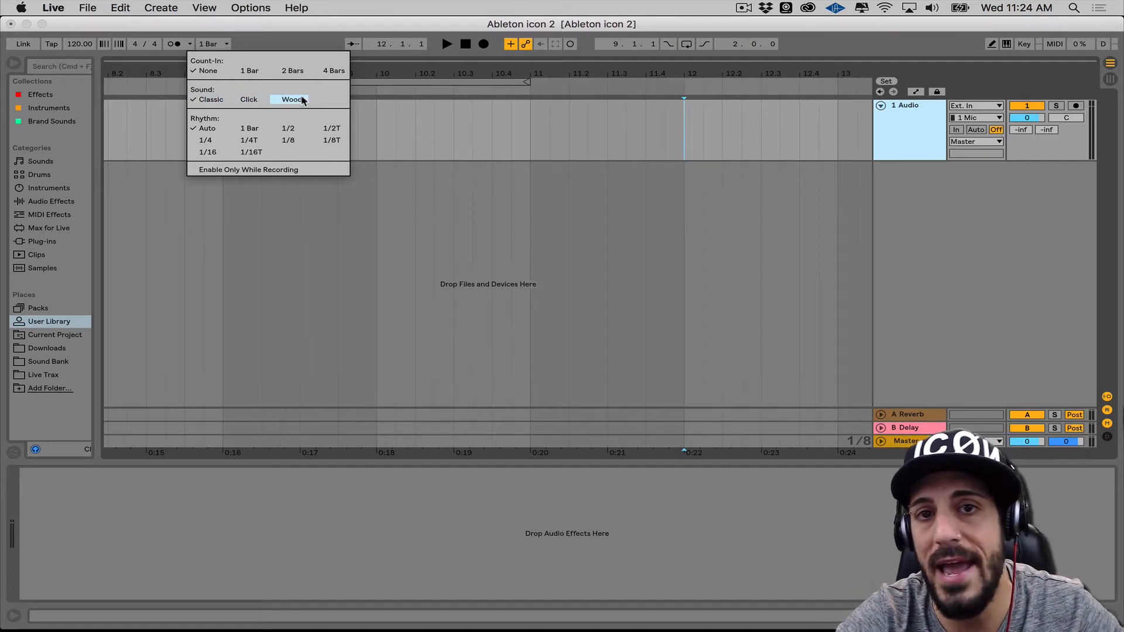
left_click(217, 100)
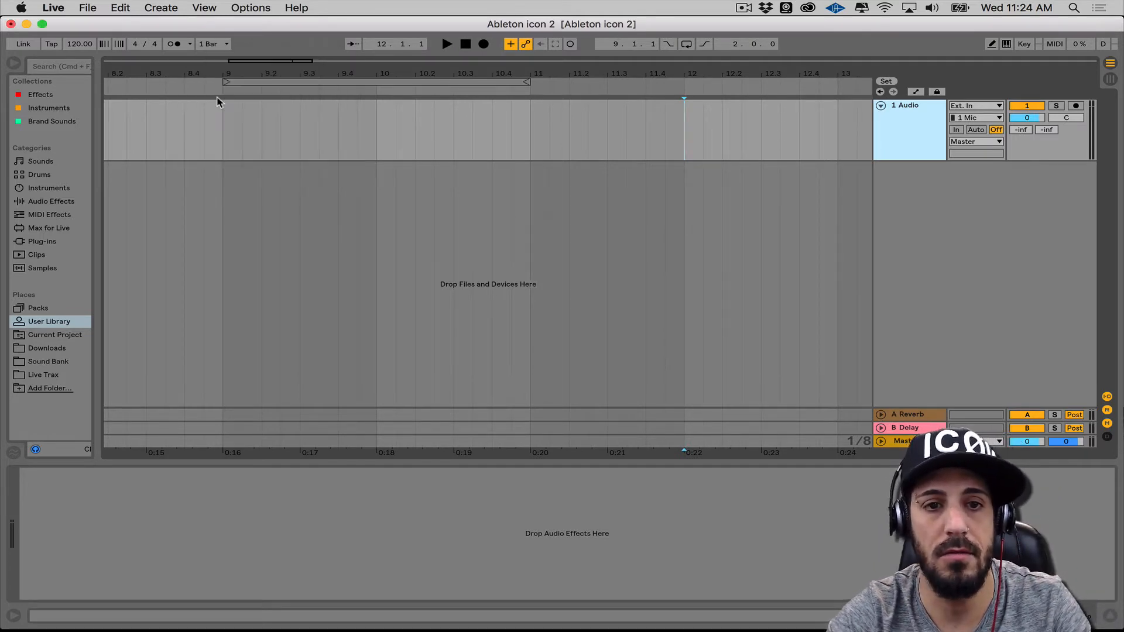
Step: Switch on the metronome during playback and select the loop region from bar 9 to bar 11
key("space")
left_click(175, 43)
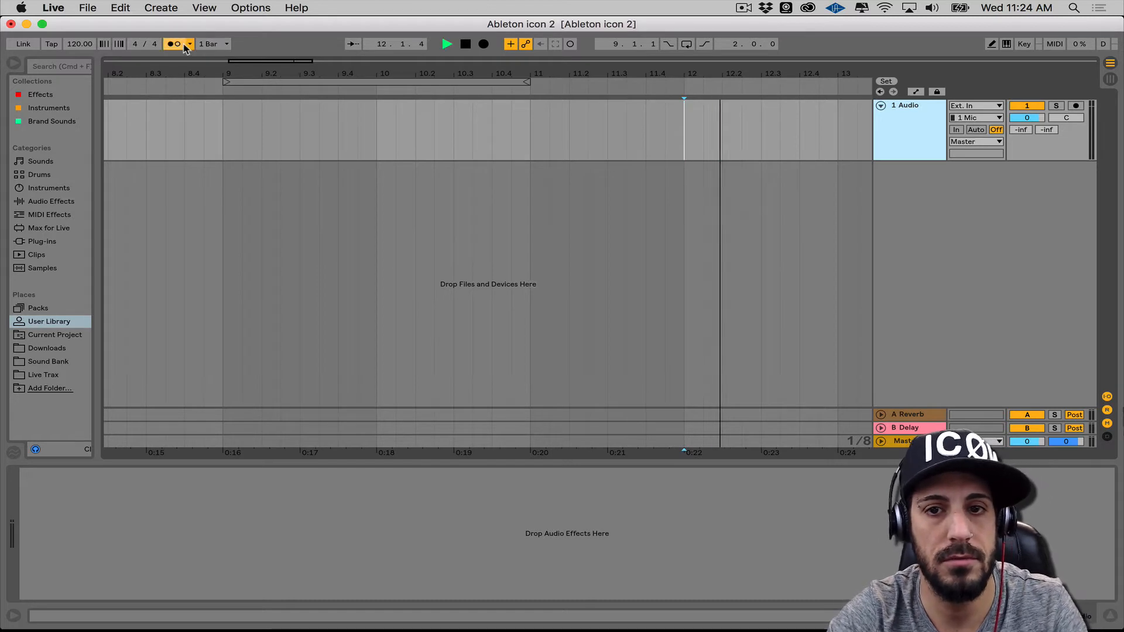
left_click(247, 81)
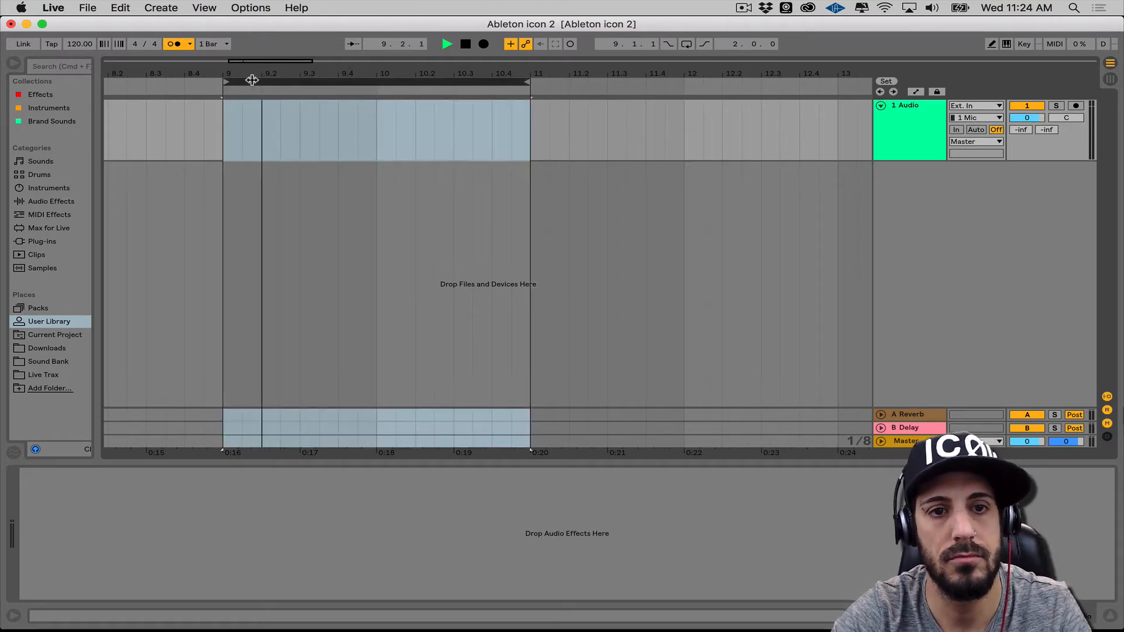
Step: Try the Click metronome sound during playback and switch the sound to Wood
left_click(190, 44)
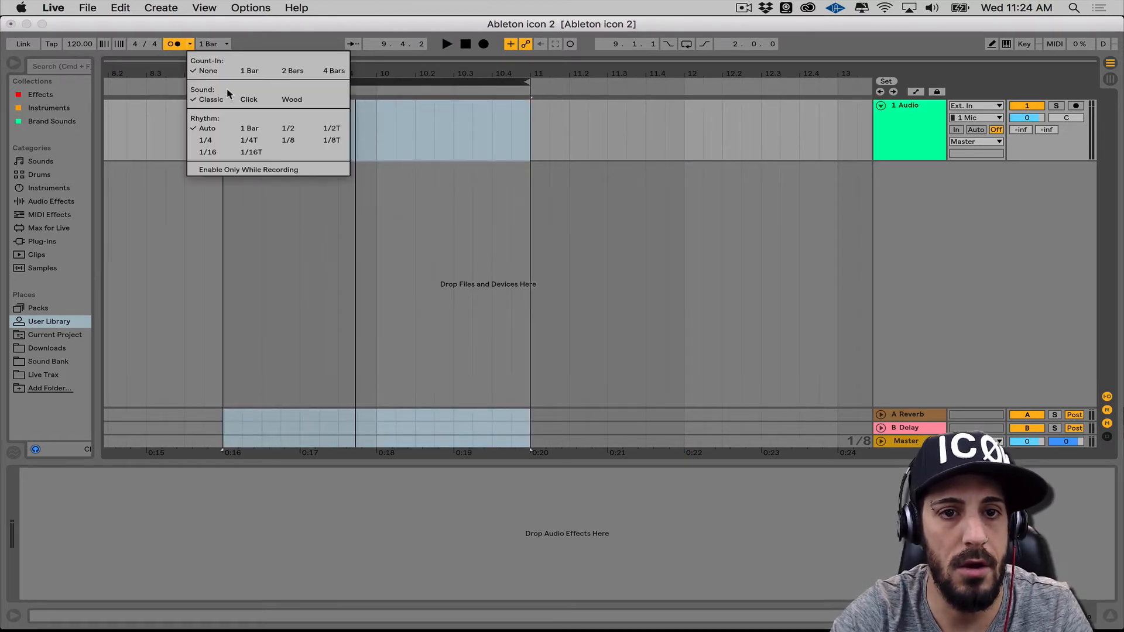
left_click(247, 100)
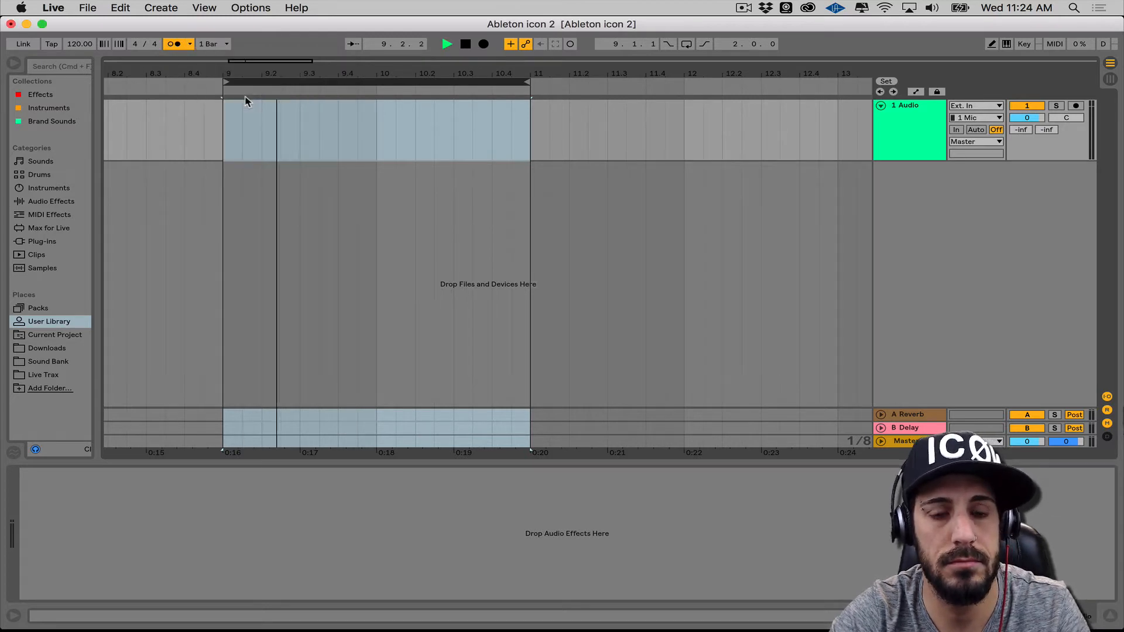
left_click(189, 43)
left_click(298, 100)
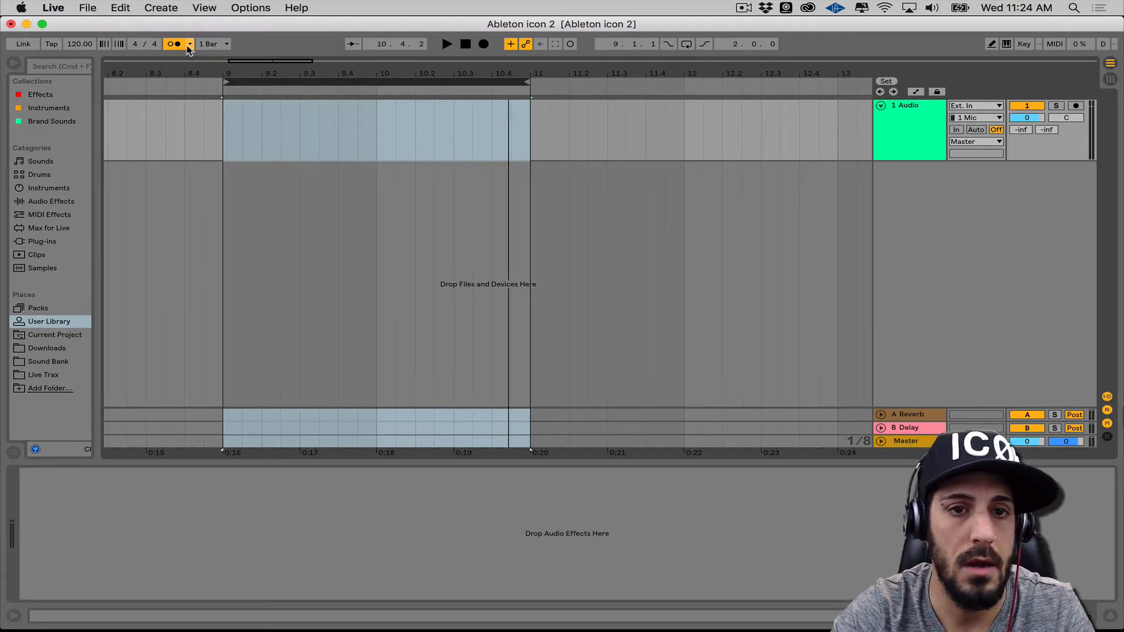
Step: Choose the Auto metronome rhythm and play the selection to hear it
left_click(191, 44)
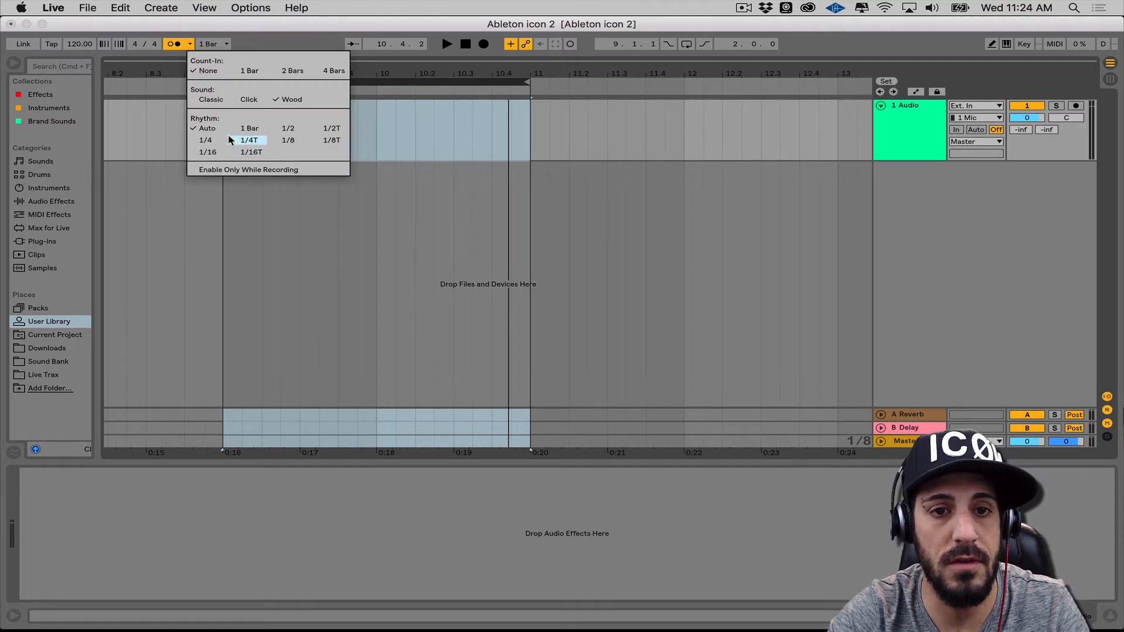
left_click(207, 128)
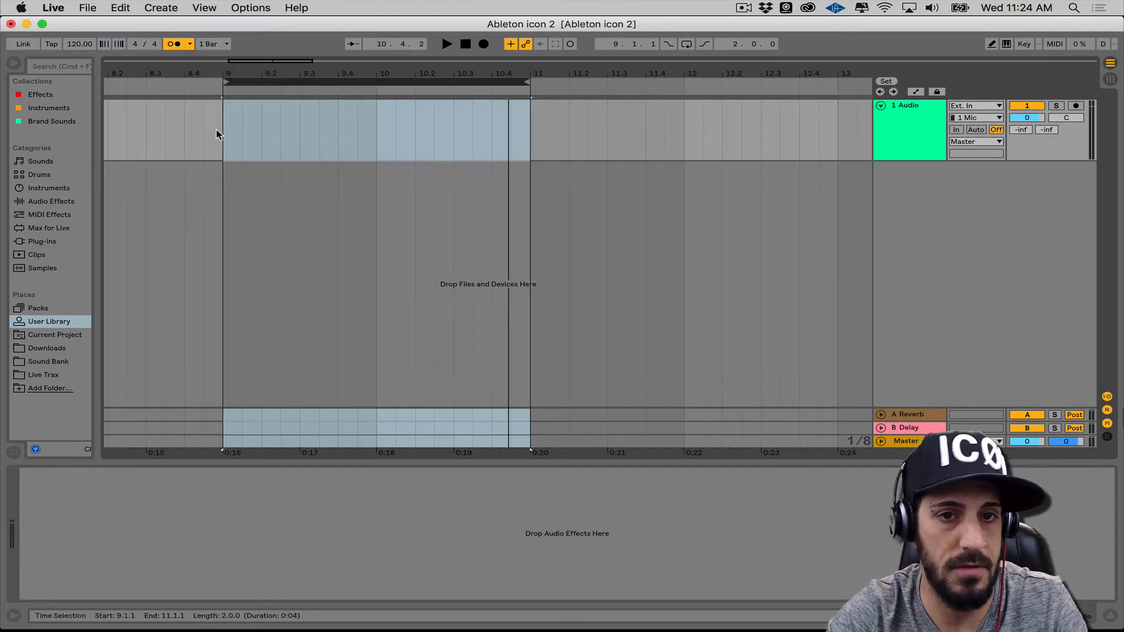
key("space")
key("space")
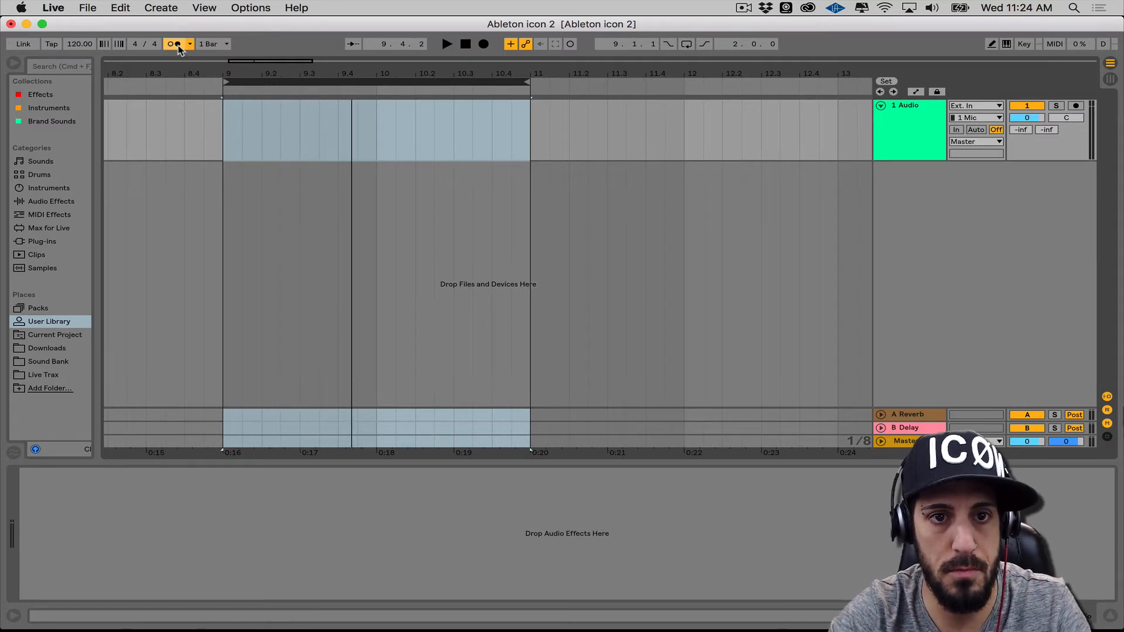
Step: Set the metronome rhythm to 1/16 and play the selection to hear it
left_click(189, 44)
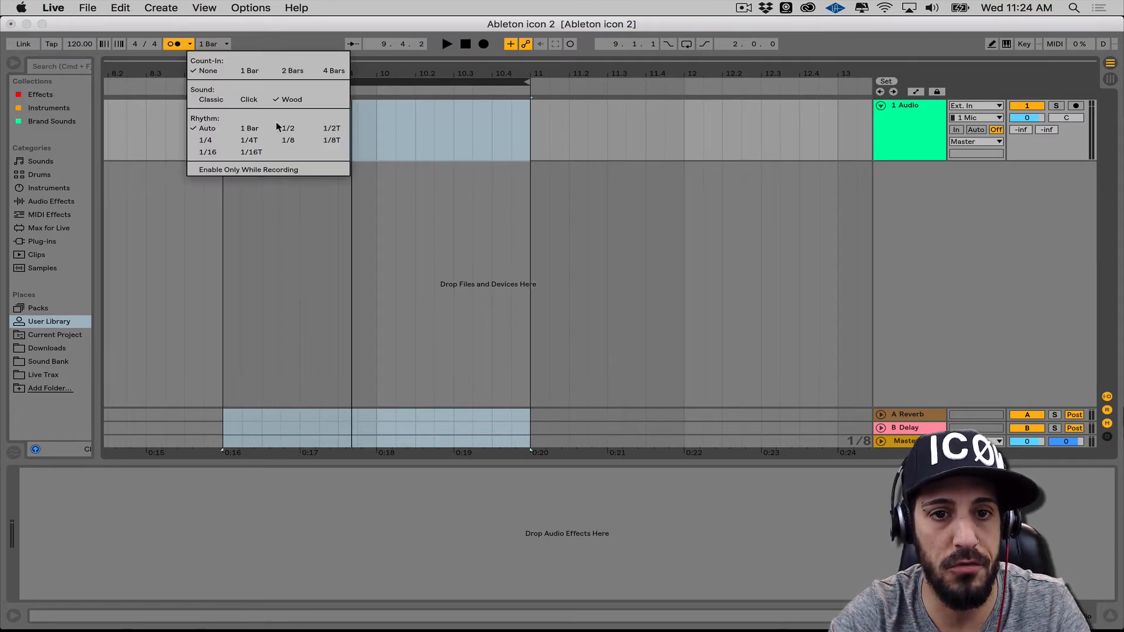
left_click(210, 152)
key("space")
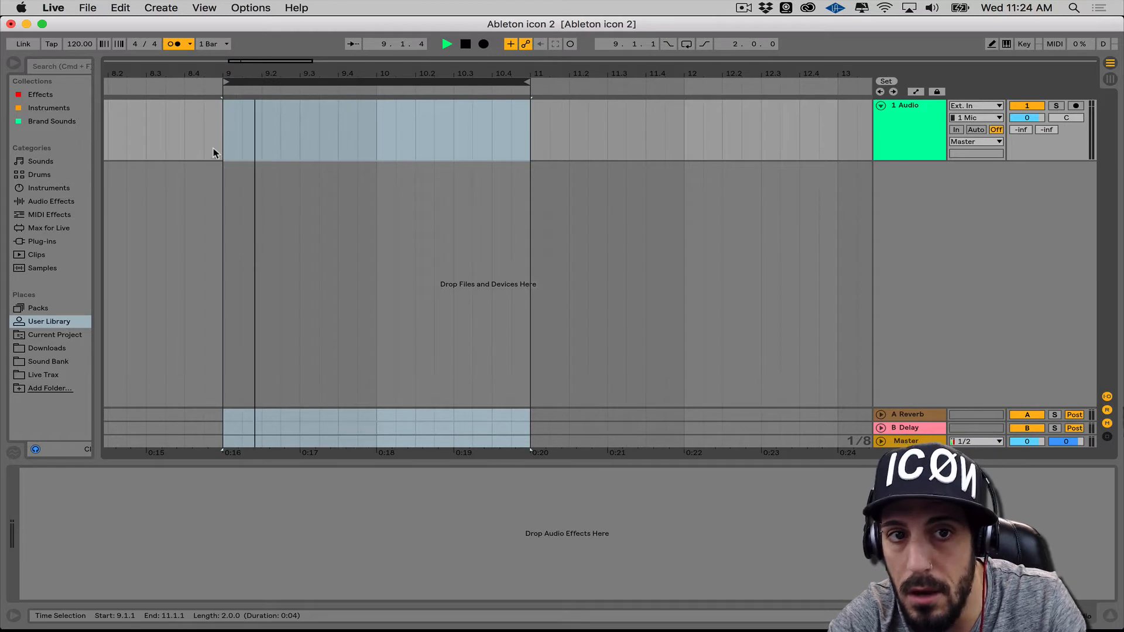
Step: Review the metronome rhythm choices and set the metronome to Enable Only While Recording
left_click(190, 46)
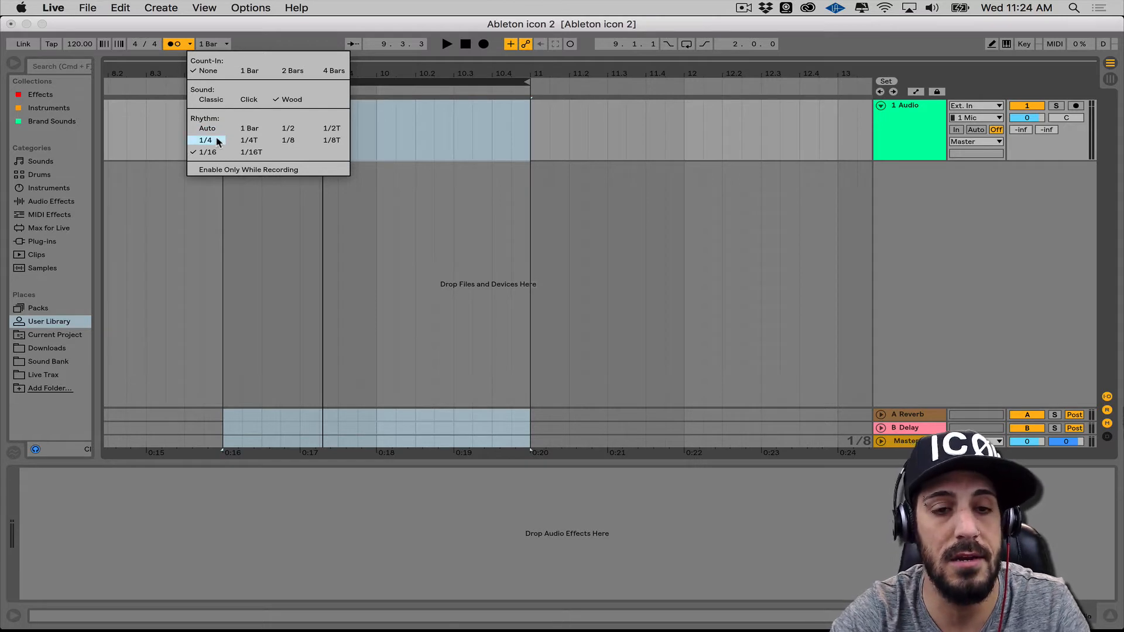
left_click(239, 185)
left_click(189, 44)
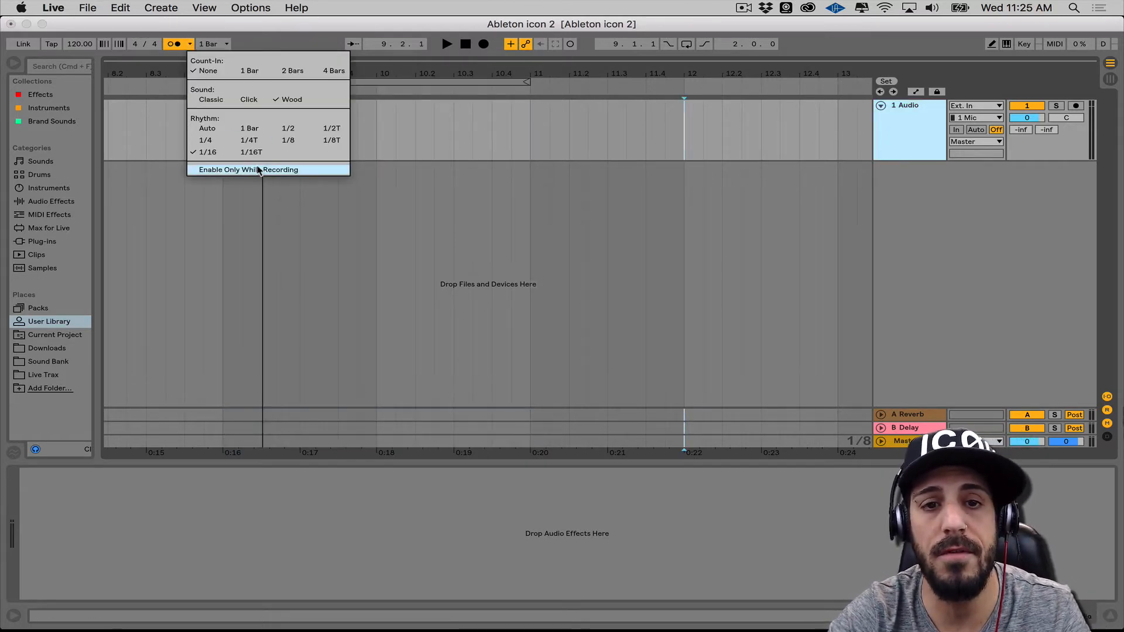
left_click(258, 170)
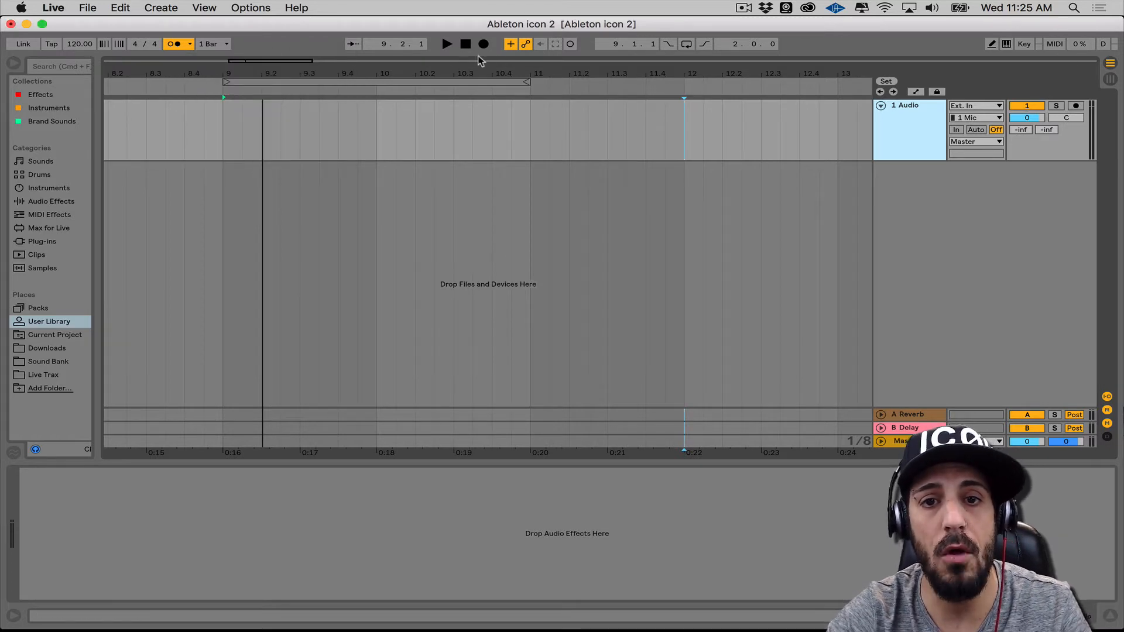
Step: Start normal playback and then recording to compare how the metronome behaves, and stop the transport
left_click(446, 44)
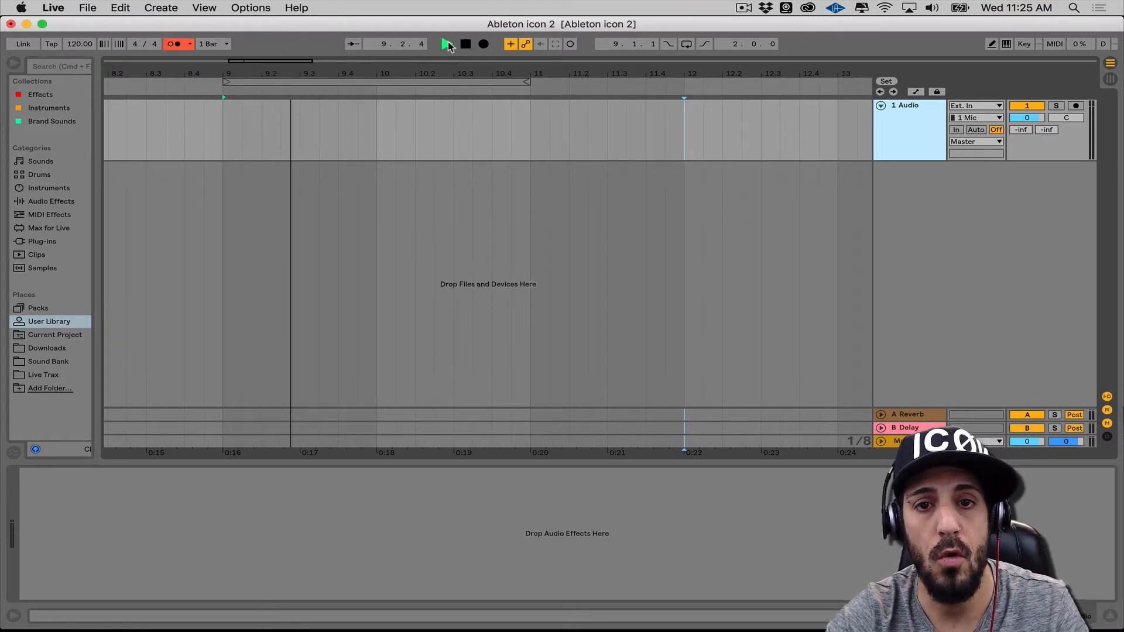
left_click(449, 46)
left_click(467, 45)
left_click(484, 45)
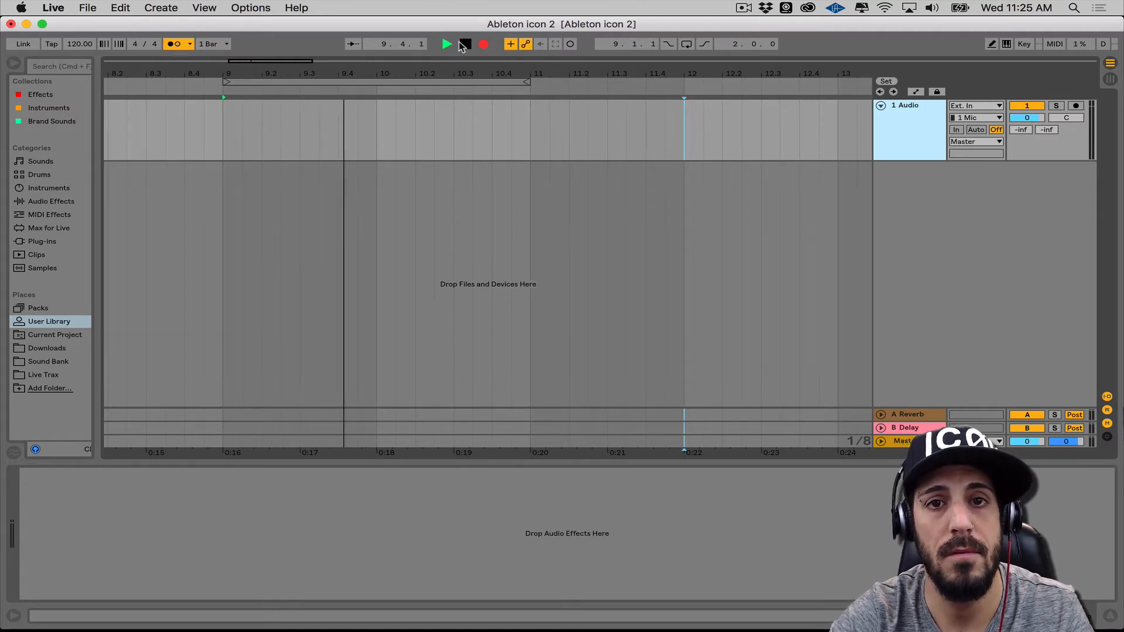
left_click(460, 44)
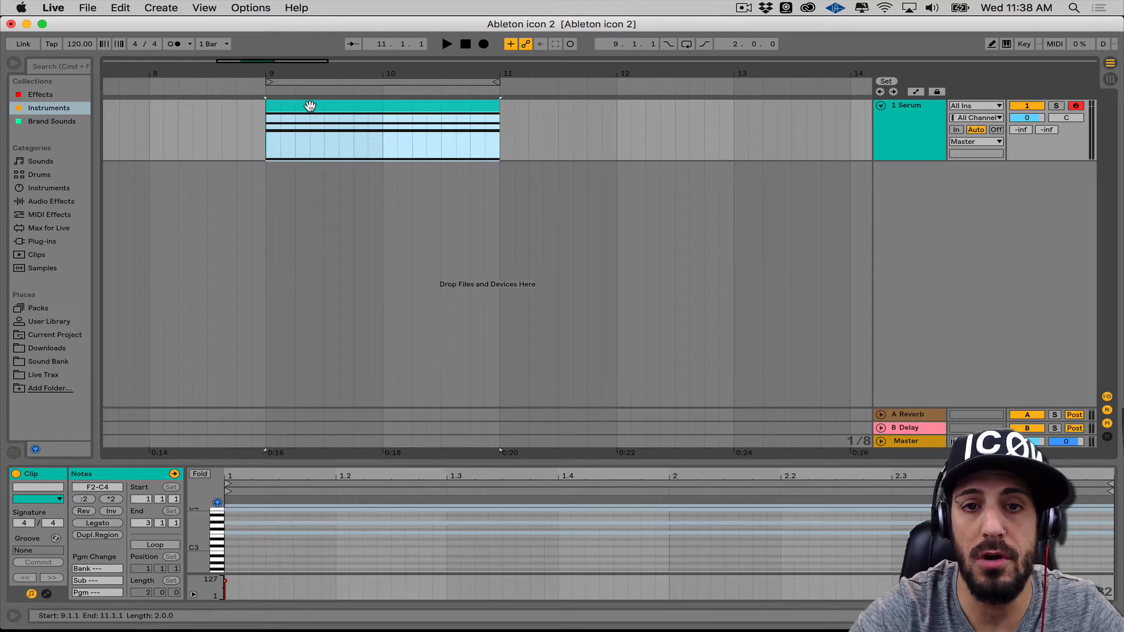
Step: Play the Serum clip from its start, then from 9.3.1 and 10.1.1, to check whether its long notes sound
key("space")
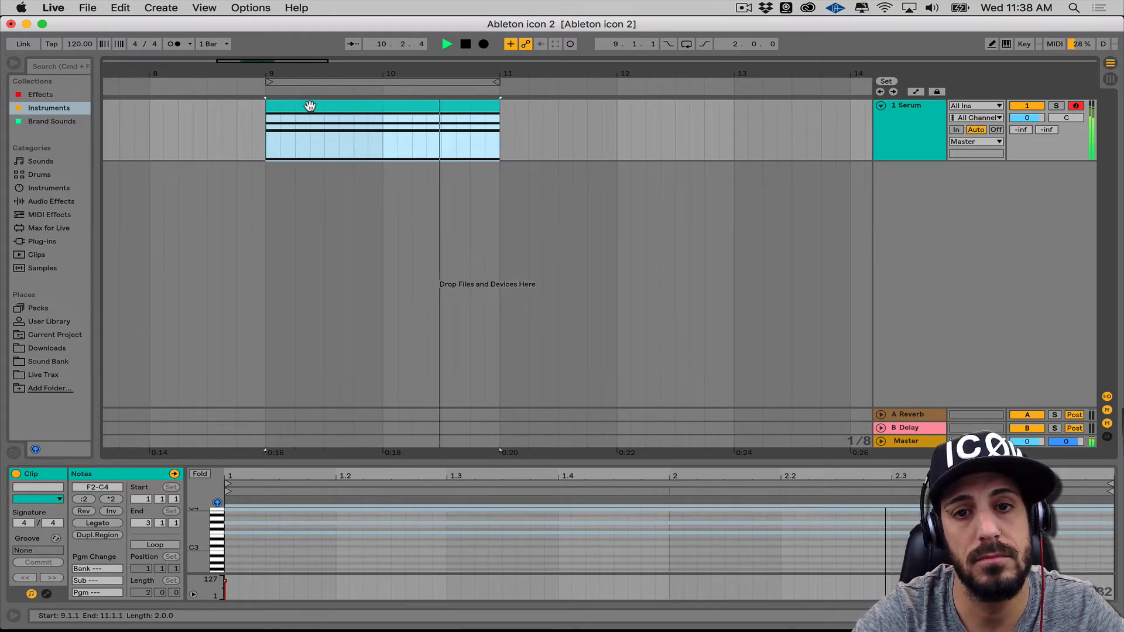
key("space")
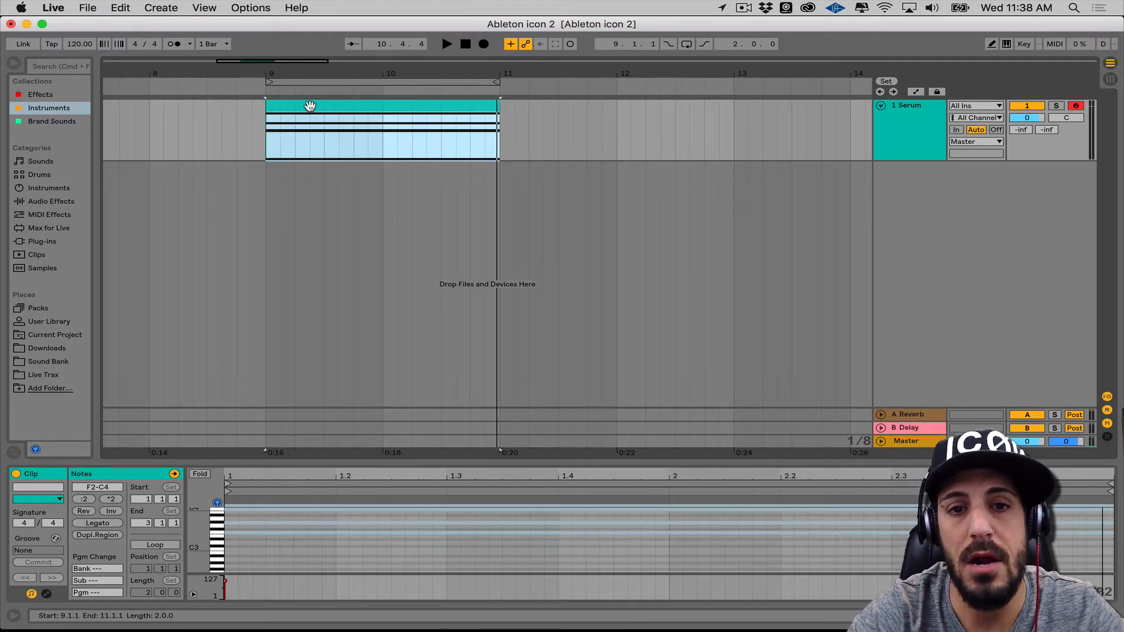
left_click(324, 138)
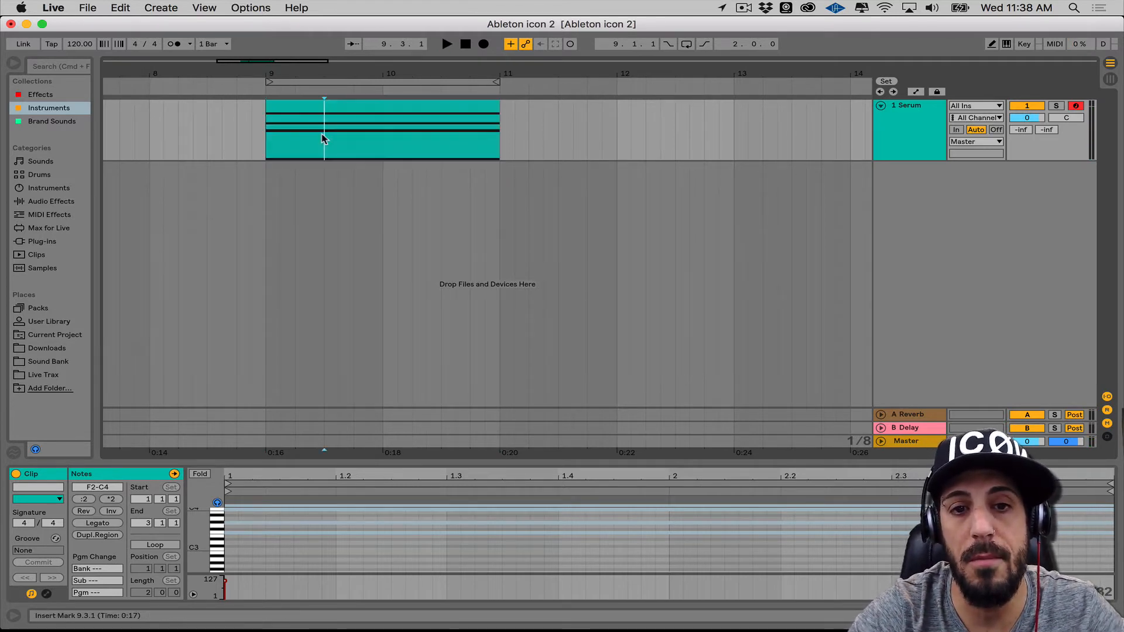
key("space")
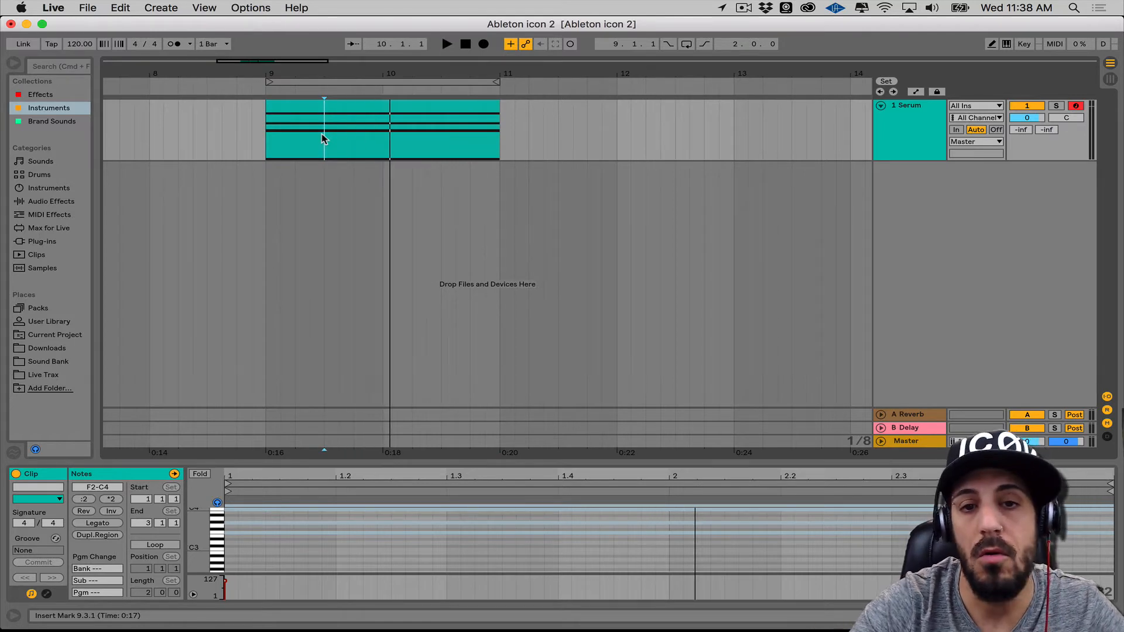
left_click(379, 141)
key("space")
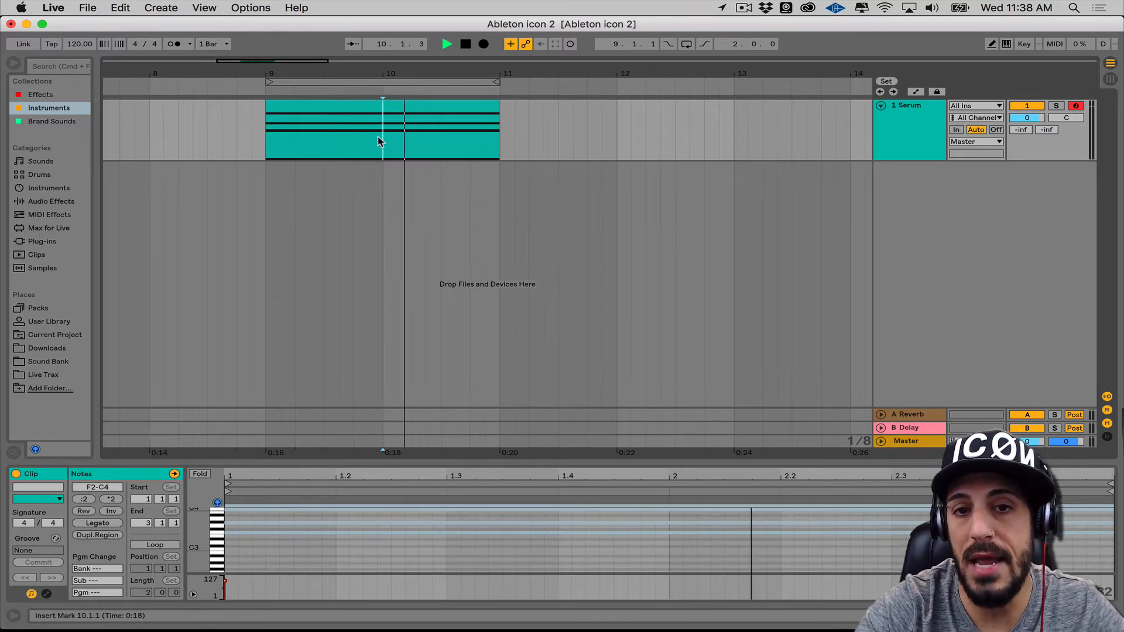
key("space")
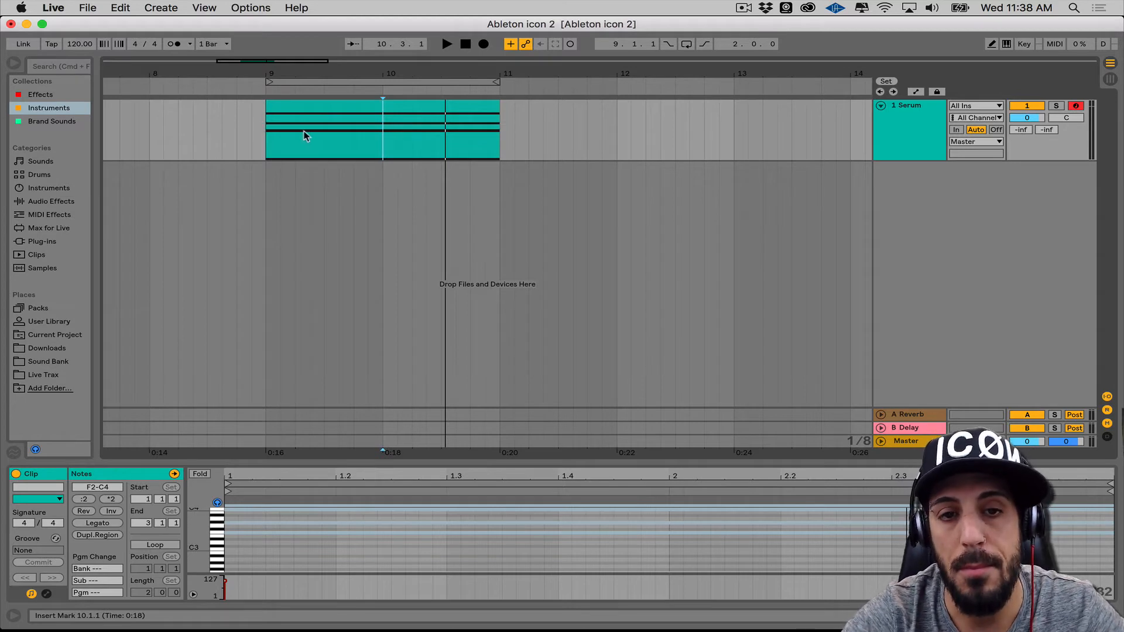
Step: Select the whole Serum clip and turn on Chase MIDI Notes
left_click(311, 133)
left_click(340, 140)
left_click(398, 142)
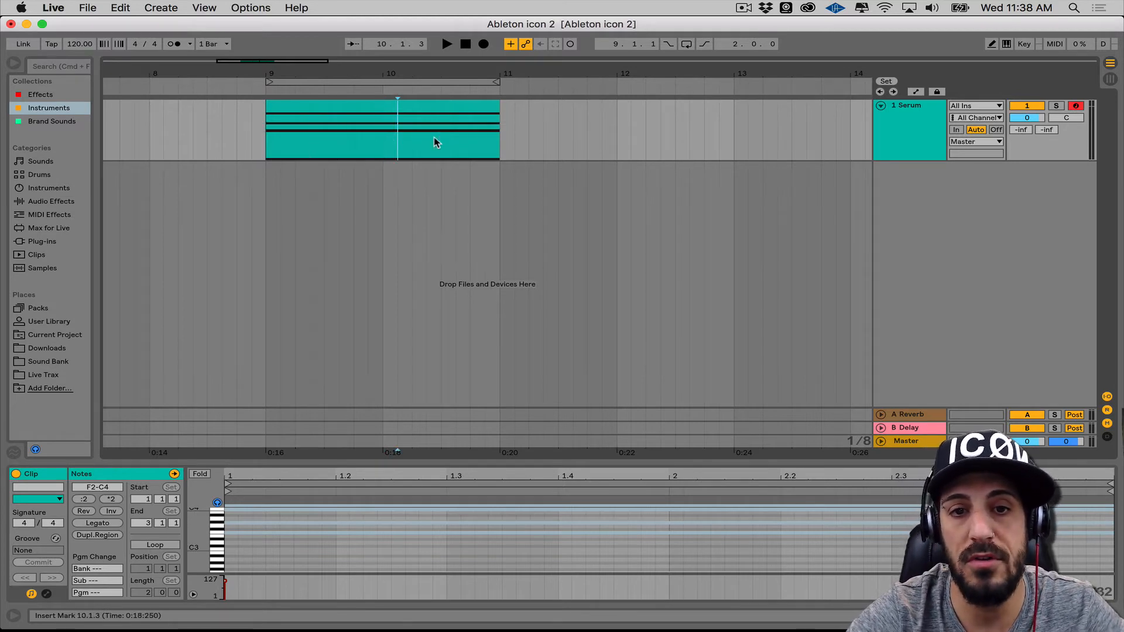
double_click(388, 131)
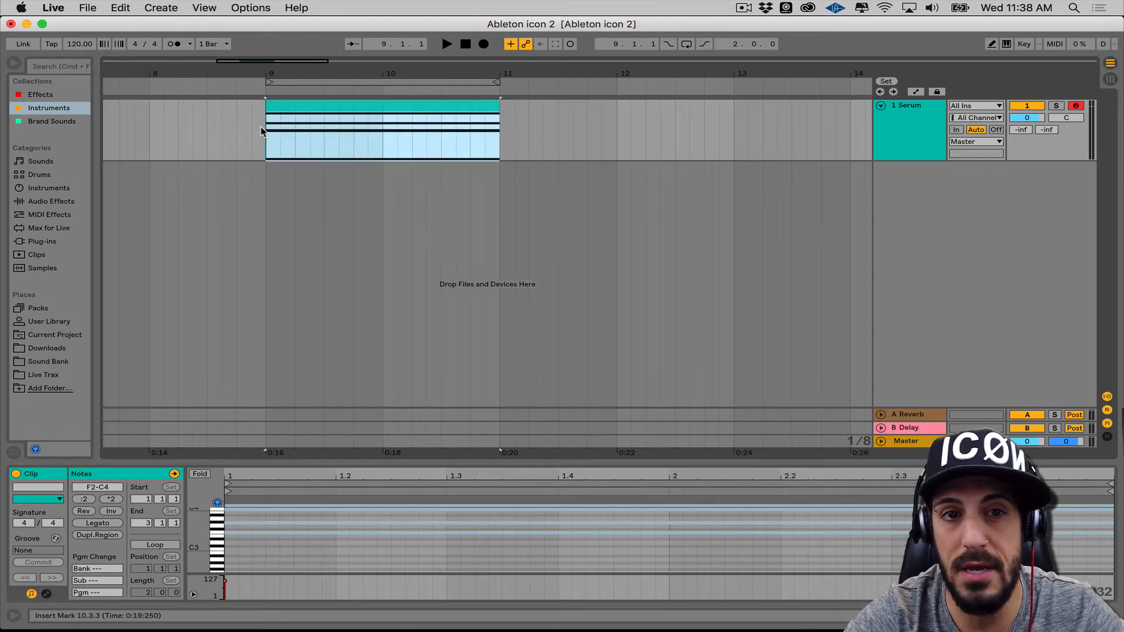
left_click(204, 8)
mouse_move(246, 6)
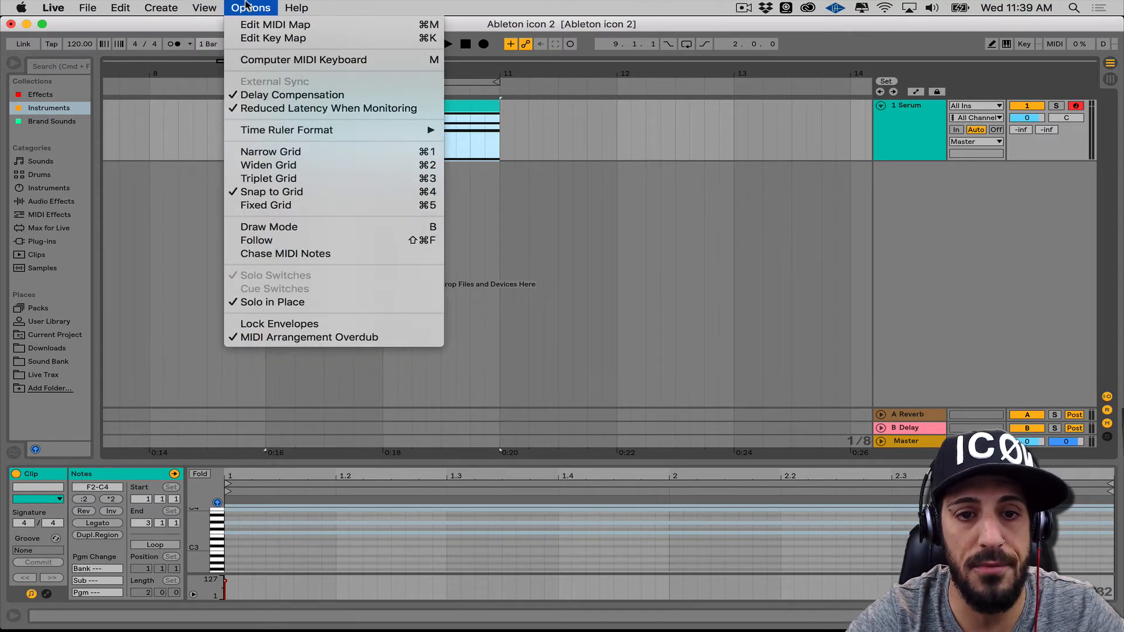
left_click(320, 254)
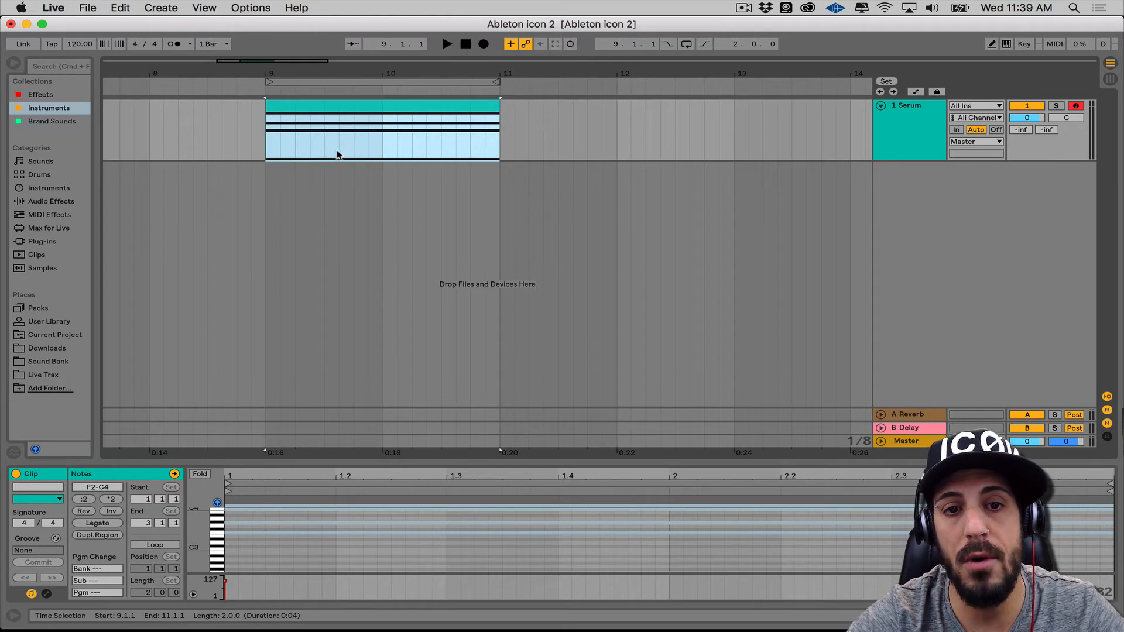
Step: Play the Serum clip from 9.3.1 and from 10.2.1 to hear its notes when started midway
left_click(329, 146)
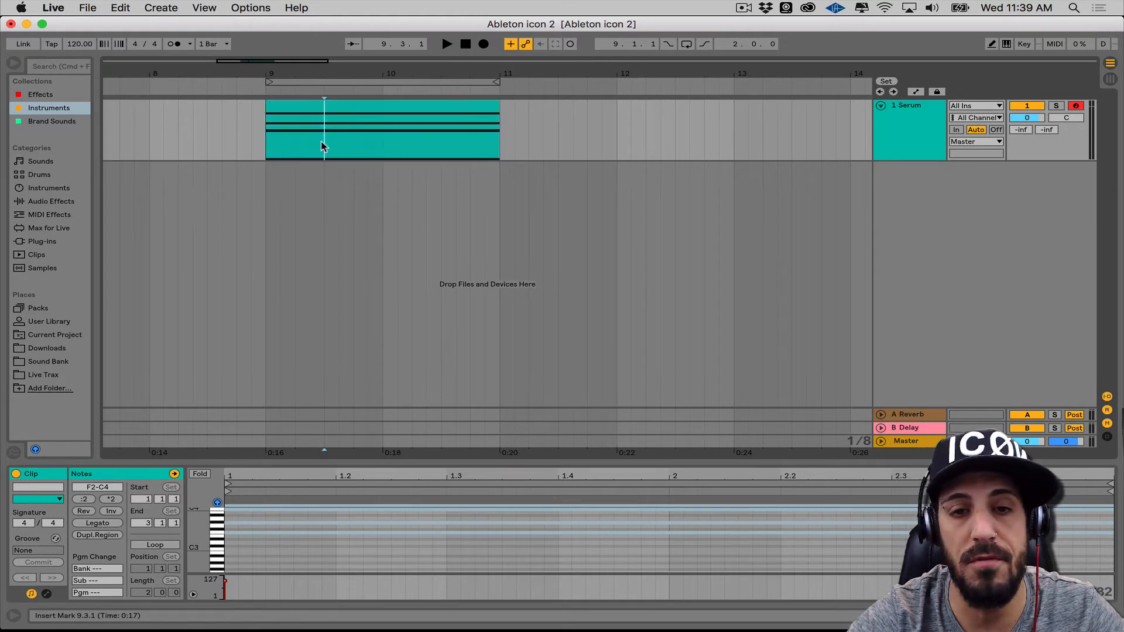
key("space")
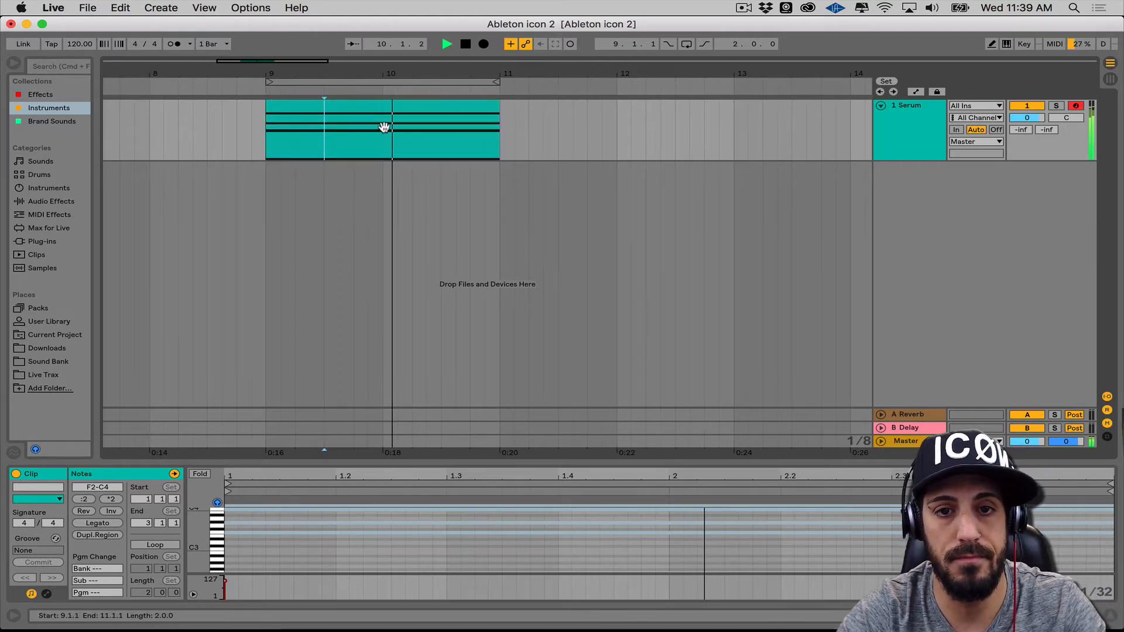
left_click(413, 139)
left_click(457, 139)
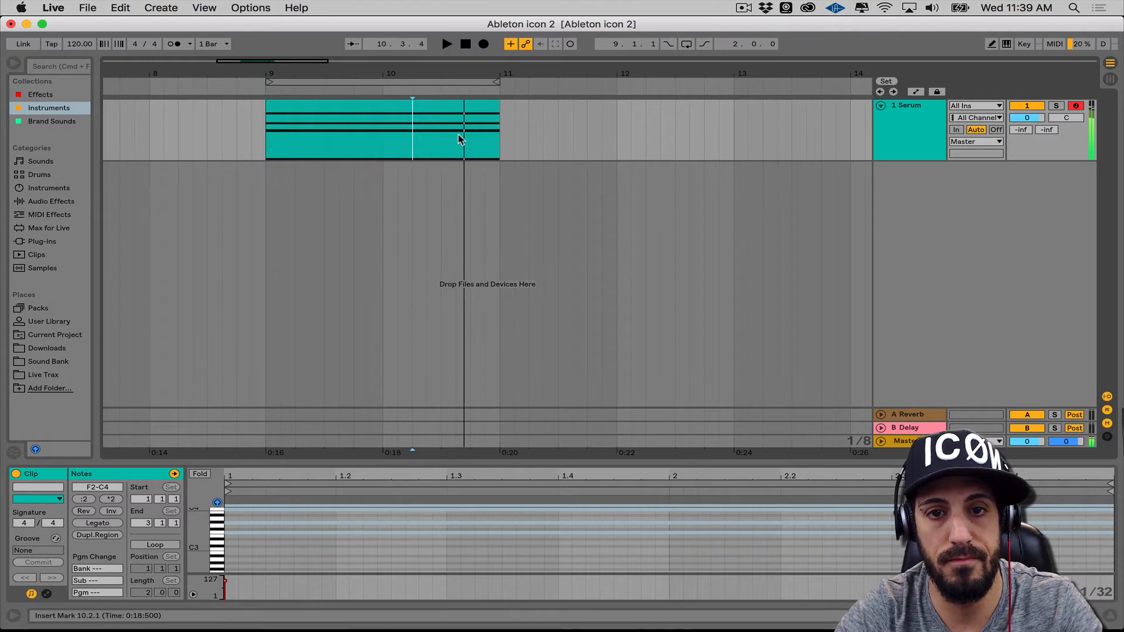
key("space")
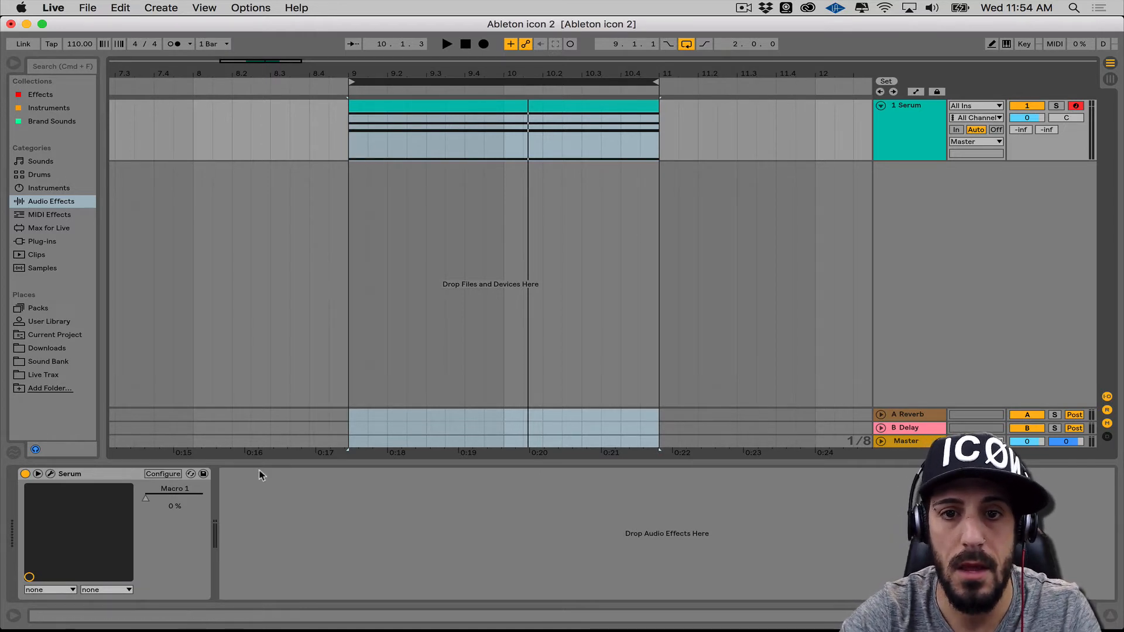
Step: Play the looped Serum clip while sweeping Macro 1 up and back down to 0 %, and stop playback
key("space")
left_click_drag(148, 502, 201, 497)
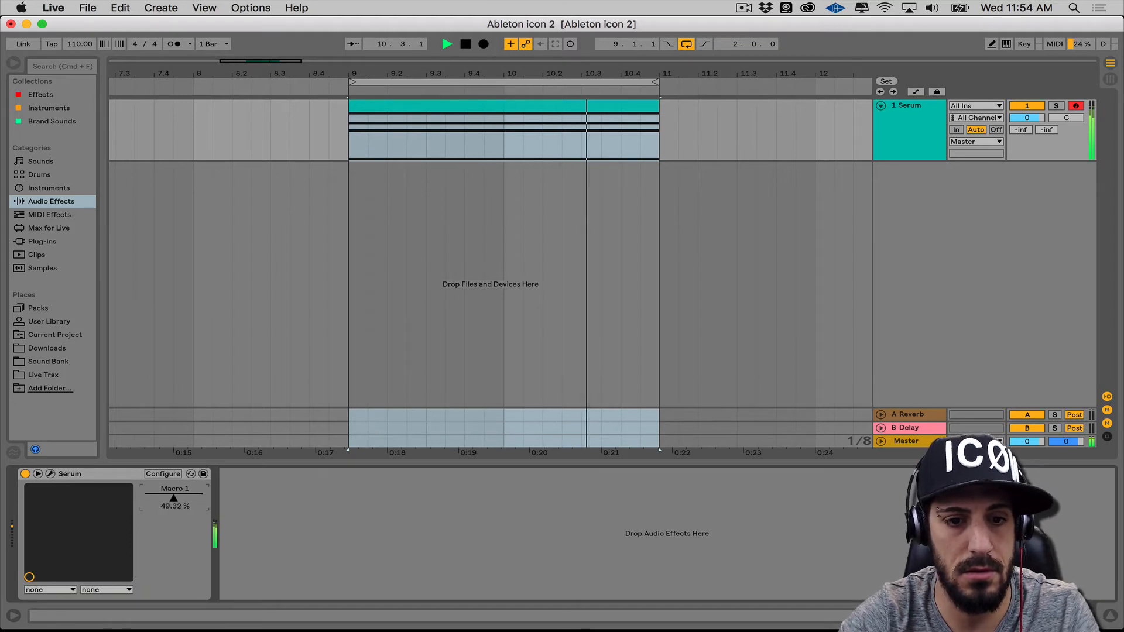
left_click_drag(202, 497, 145, 495)
key("space")
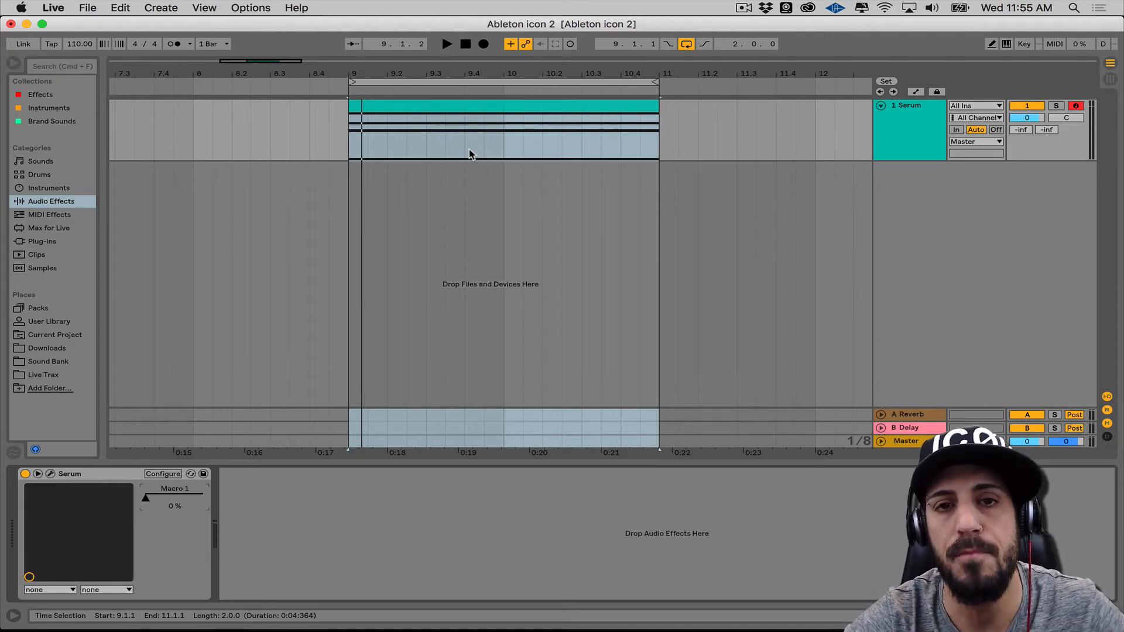
Step: Toggle automation mode on and off a few times, leaving the Serum track's Macro 1 automation displayed
key("a")
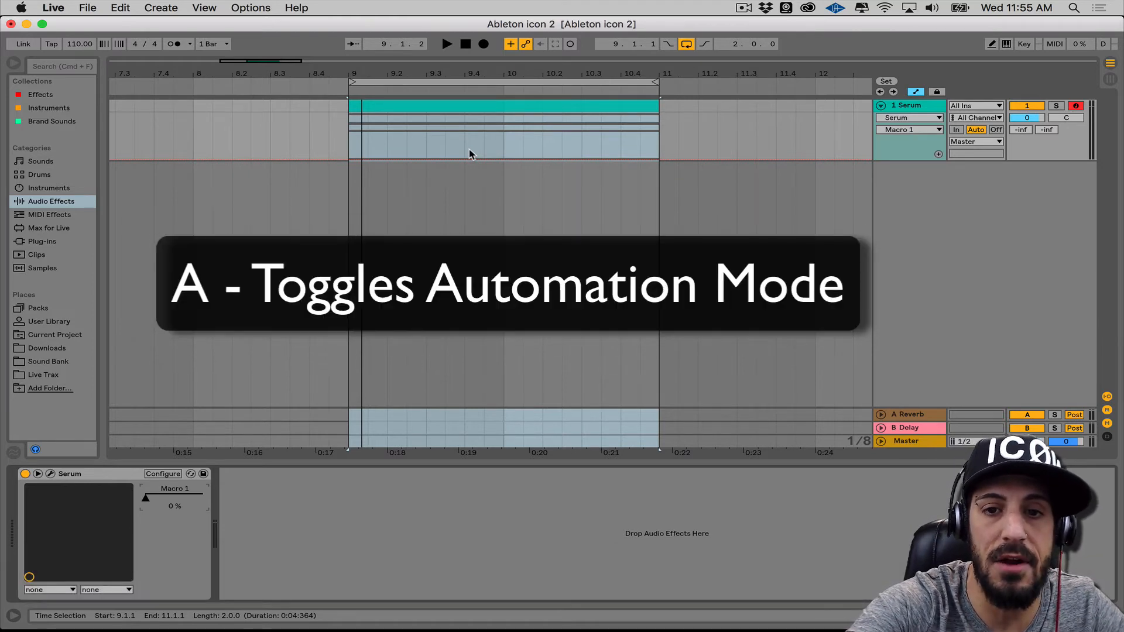
left_click(917, 92)
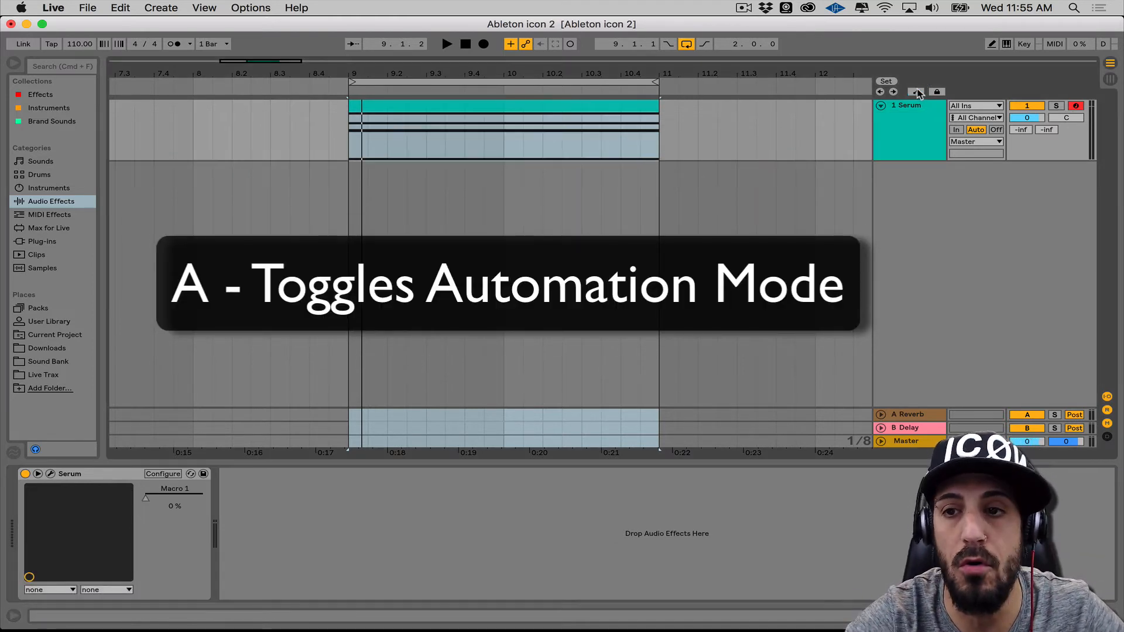
left_click(917, 91)
left_click(917, 92)
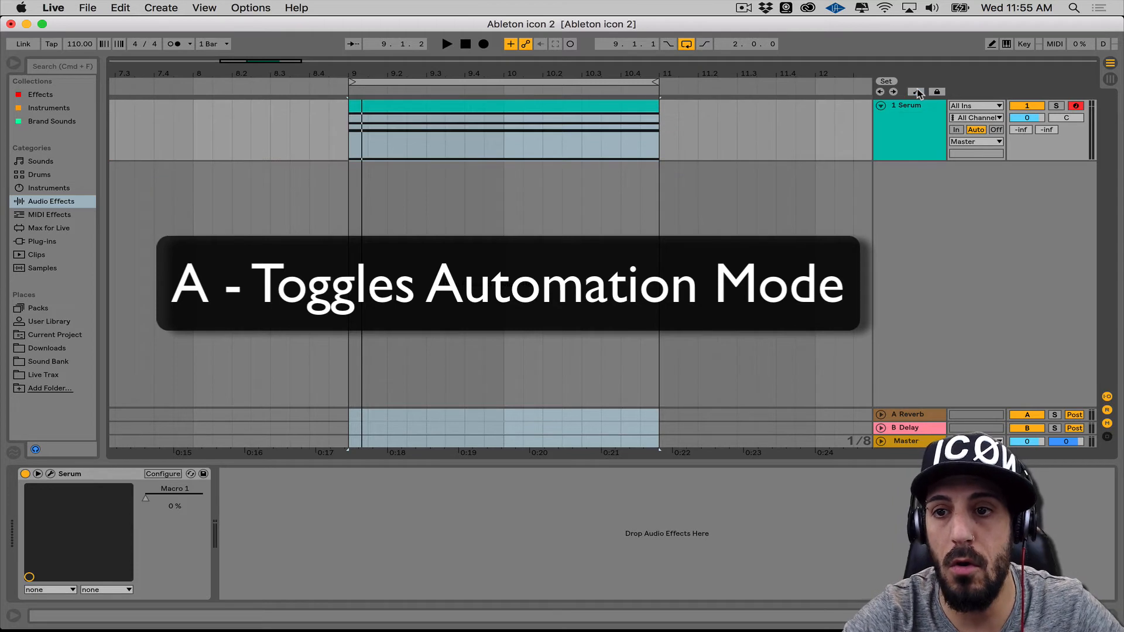
left_click(917, 92)
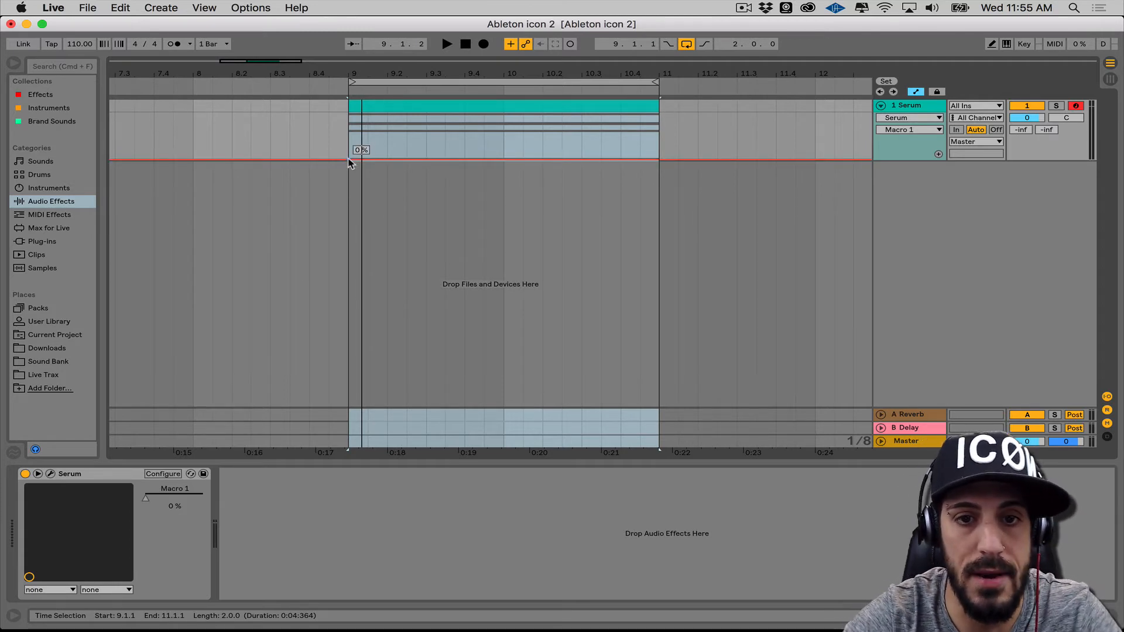
Step: In Draw Mode with a 1/4 grid, draw Macro 1 automation blocks of varying height at beats 9.2, 9.4 and 10.3 while playing the loop
key("b")
mouse_move(356, 150)
left_mouse_down()
mouse_move(363, 133)
mouse_move(379, 129)
mouse_move(380, 148)
mouse_move(409, 125)
left_mouse_up()
key("super+2")
key("super+space")
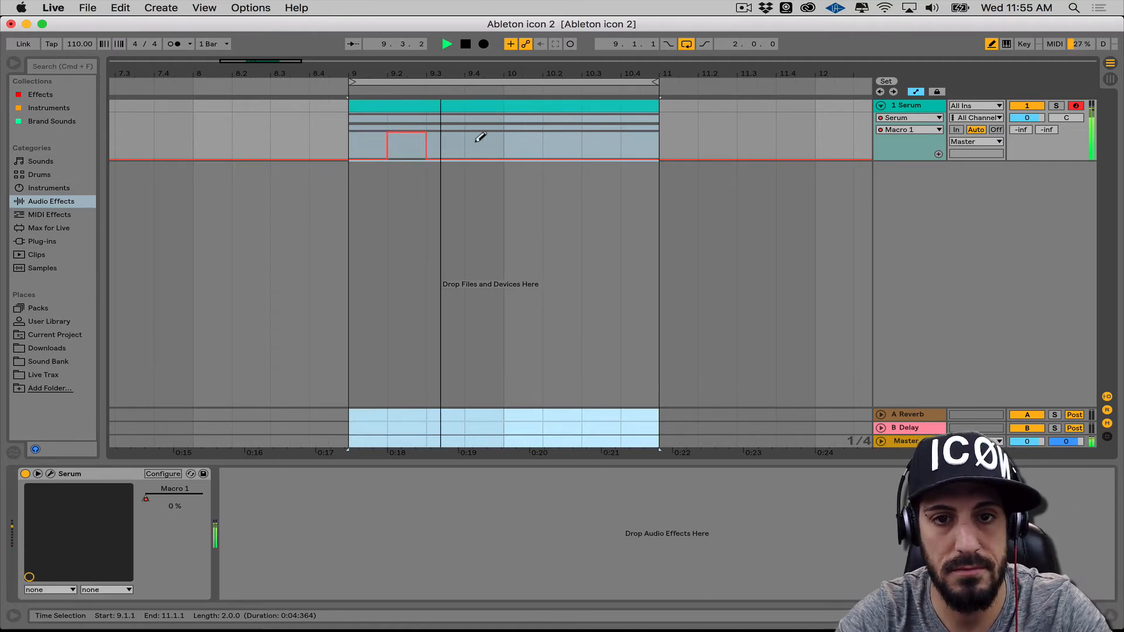
mouse_move(480, 137)
left_mouse_down()
mouse_move(509, 143)
mouse_move(609, 109)
left_mouse_up()
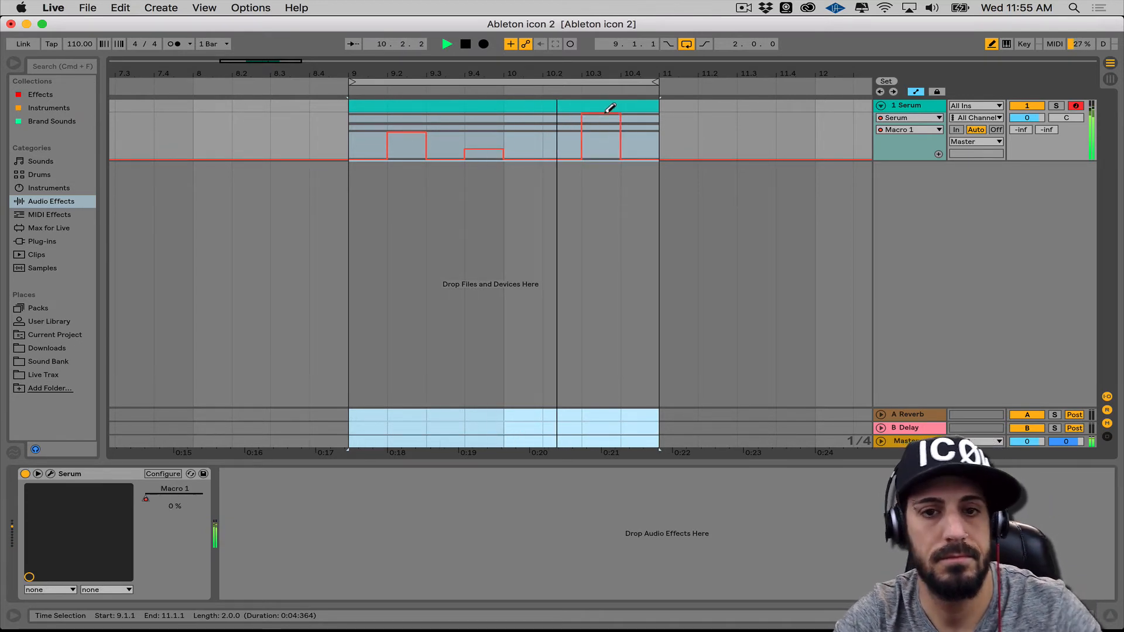
key("space")
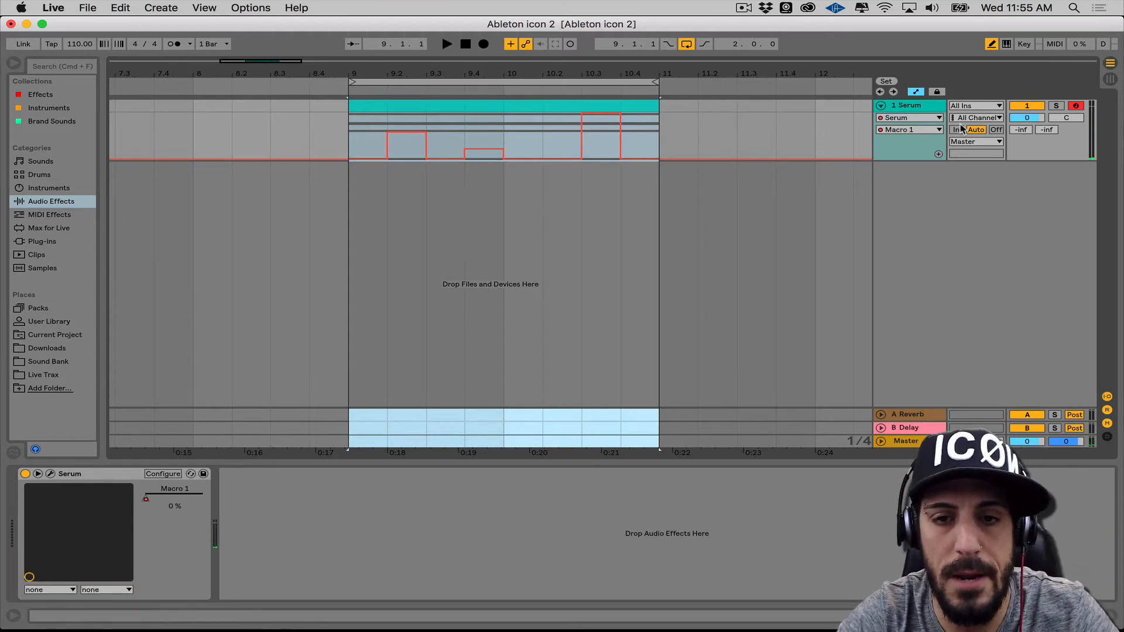
Step: Move the Macro 1 automation into its own lane and toggle automation mode repeatedly, leaving it shown
left_click(938, 154)
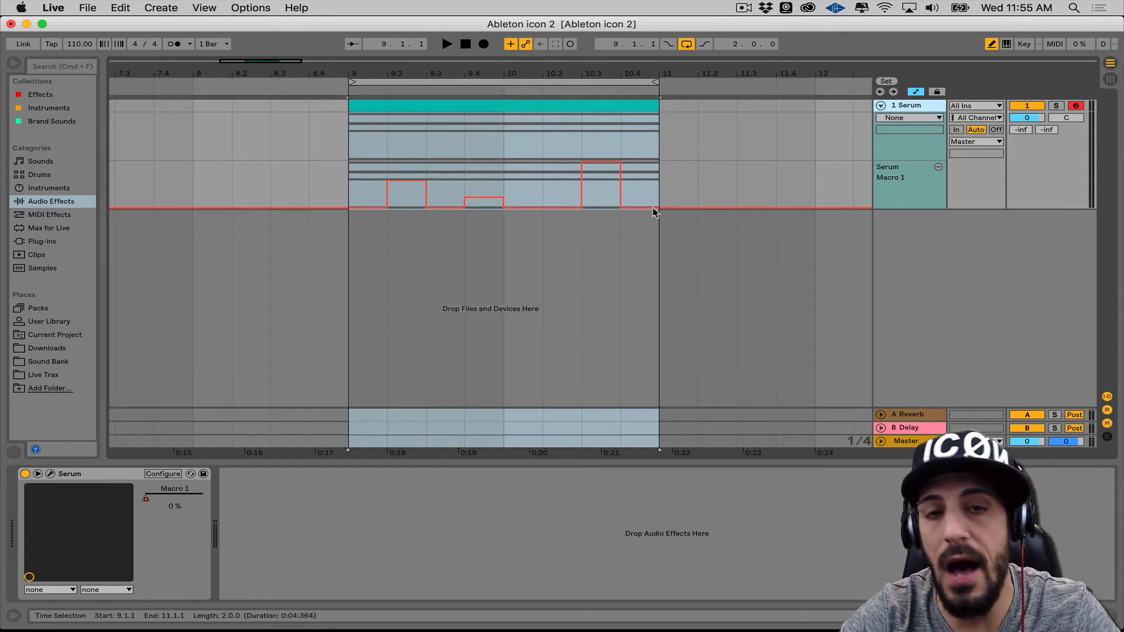
key("a")
key("a")
key("a")
key("a")
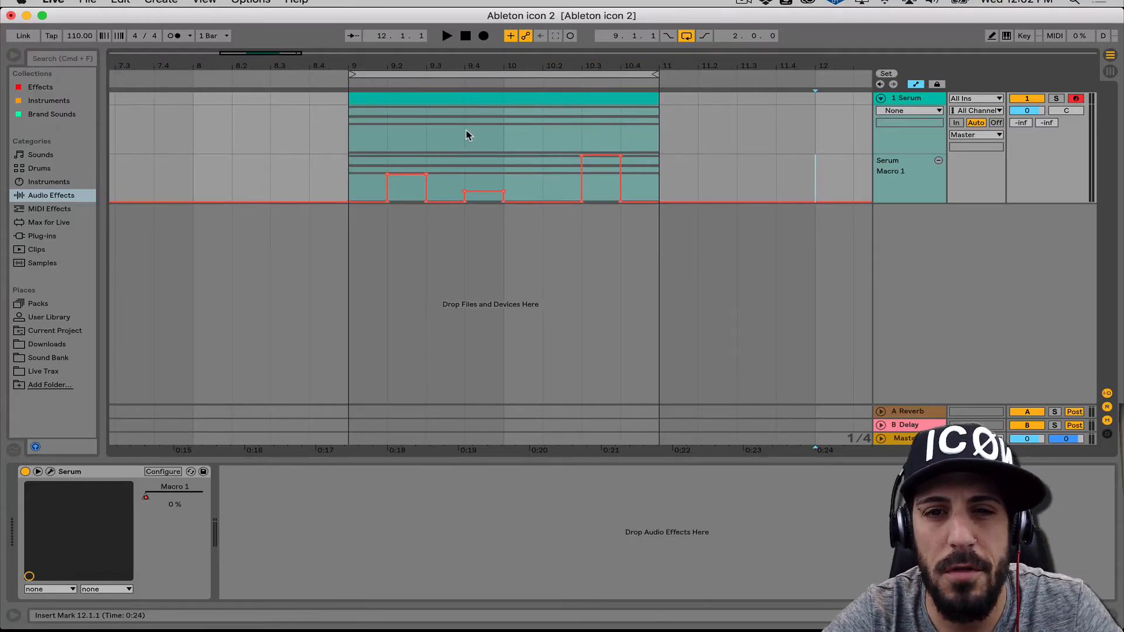
Step: Select 9.4.1 to 10.1.1 in the Macro 1 lane and split the Serum clip at that selection
left_click(466, 130)
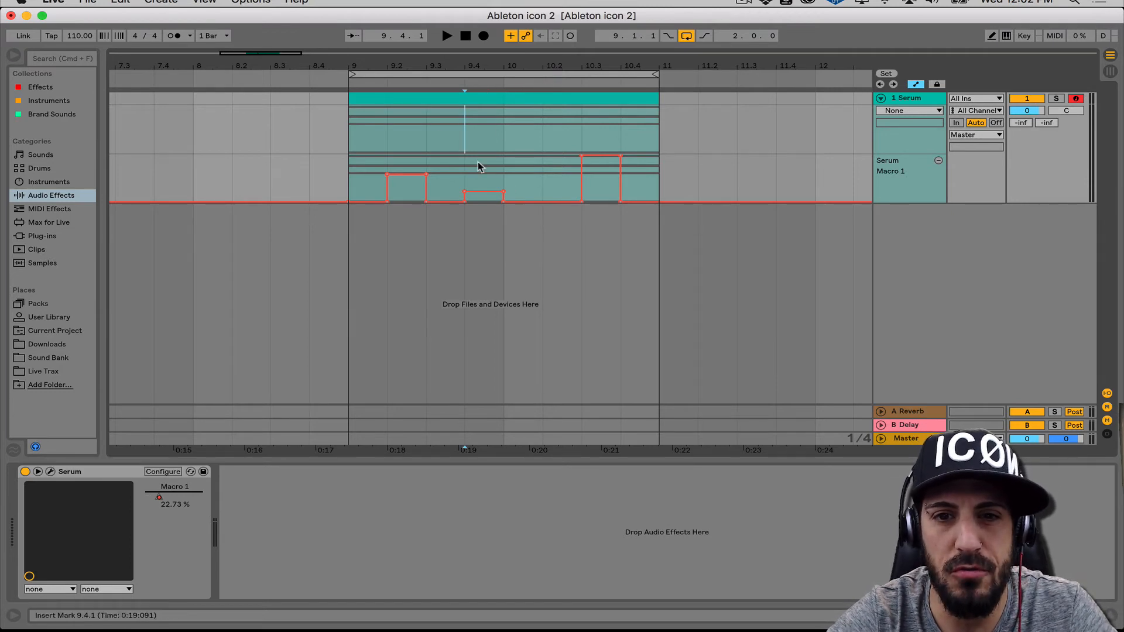
left_click_drag(477, 183, 500, 183)
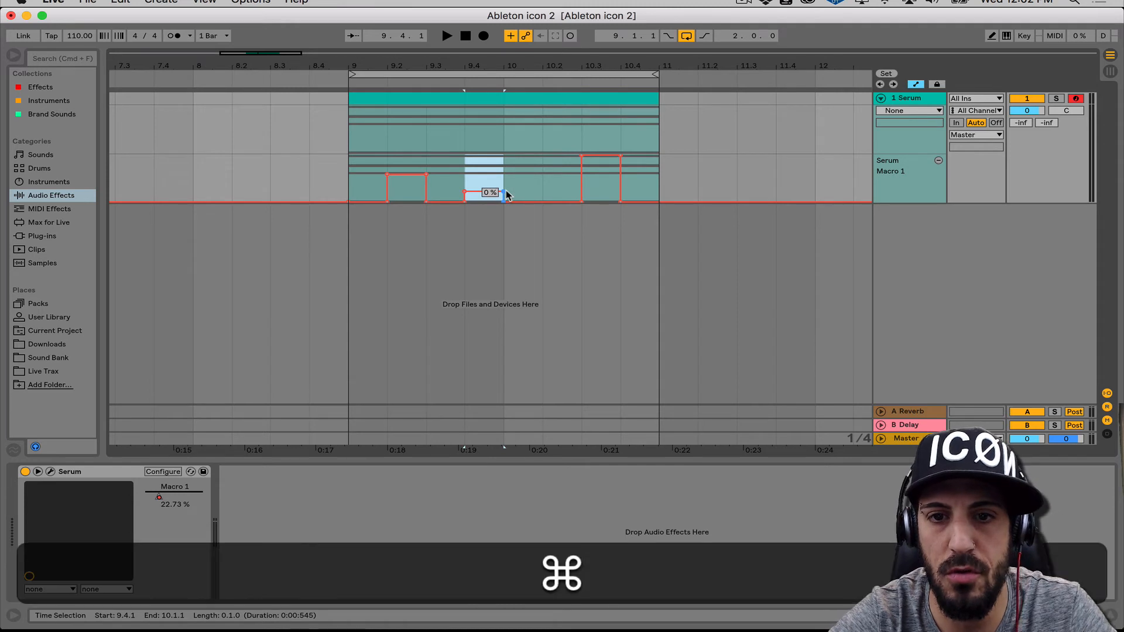
key("super+e")
left_click(737, 181)
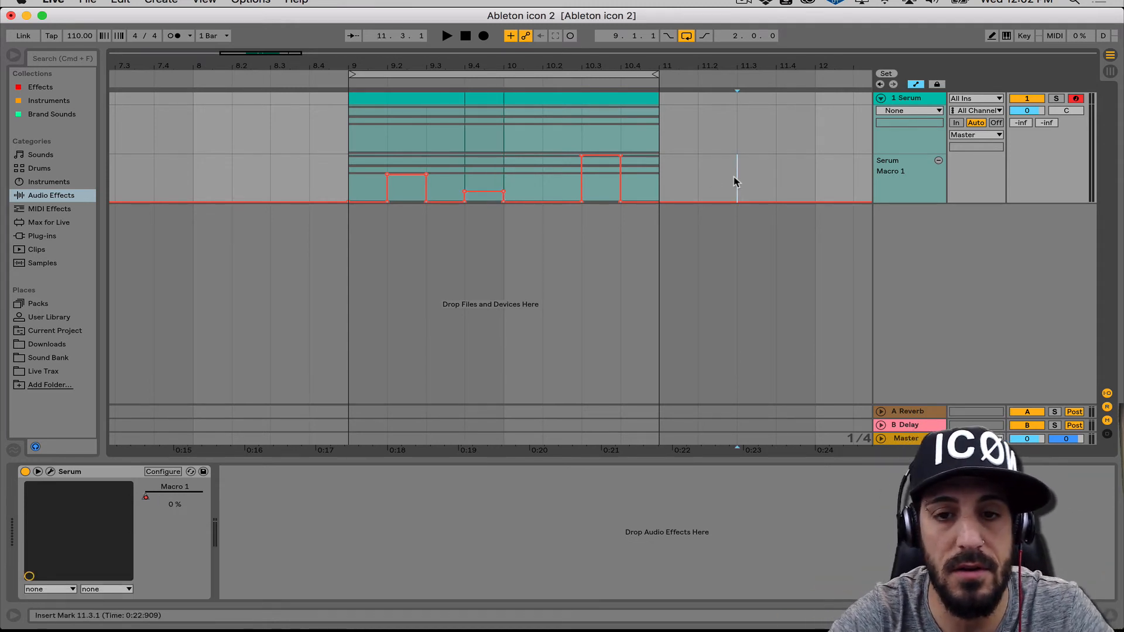
Step: Remove the separate automation lane and display Serum's Macro 1 automation over the clip again
left_click(938, 162)
left_click(921, 115)
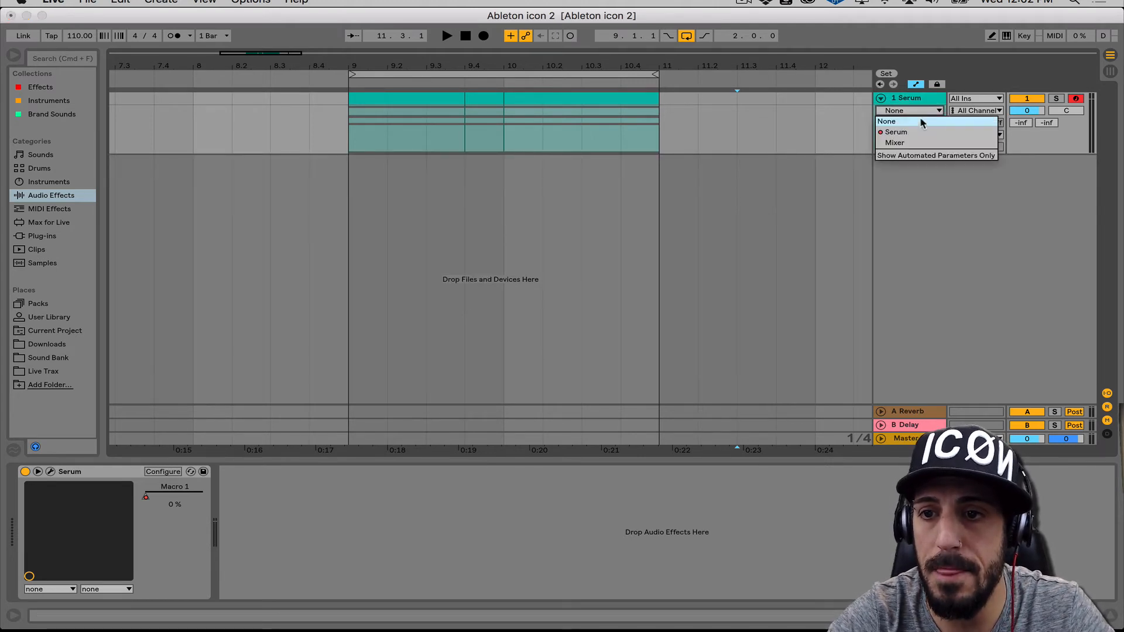
left_click(920, 130)
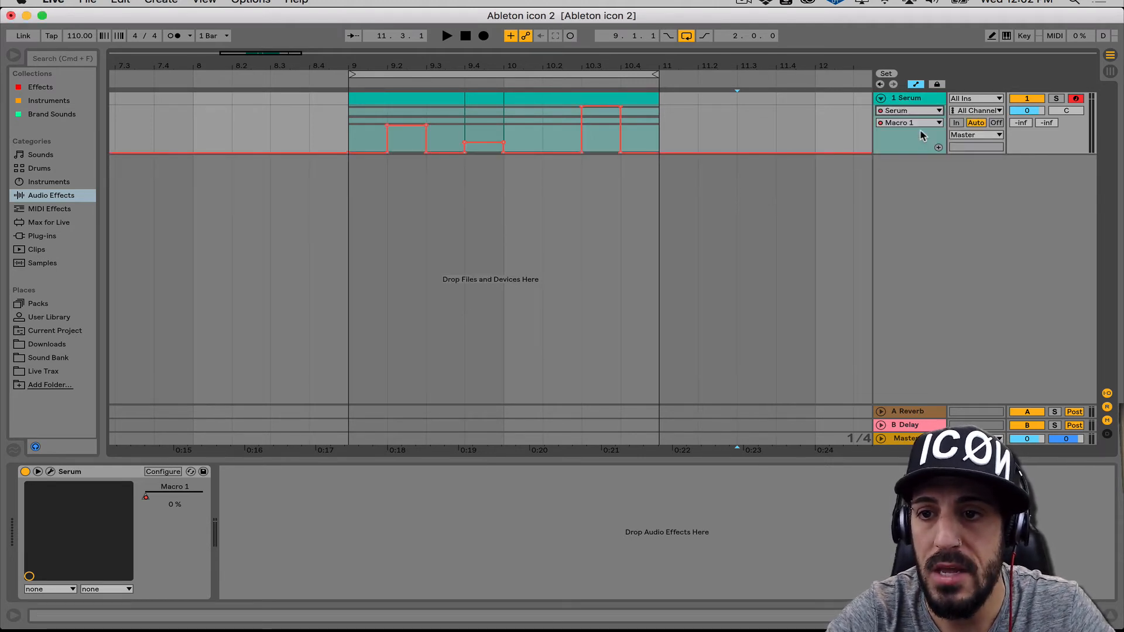
Step: With Draw Mode off, add two rising breakpoints to the Macro 1 automation between 10.1.1 and 10.3.1
key("b")
key("b")
left_click(533, 125)
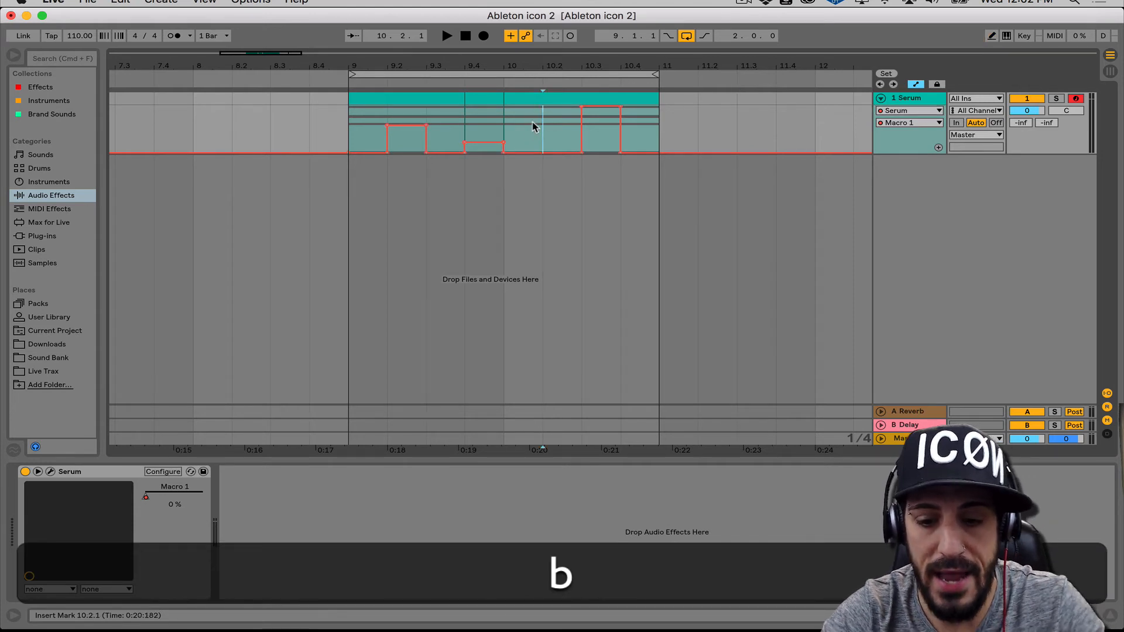
left_click(532, 143)
left_click(564, 112)
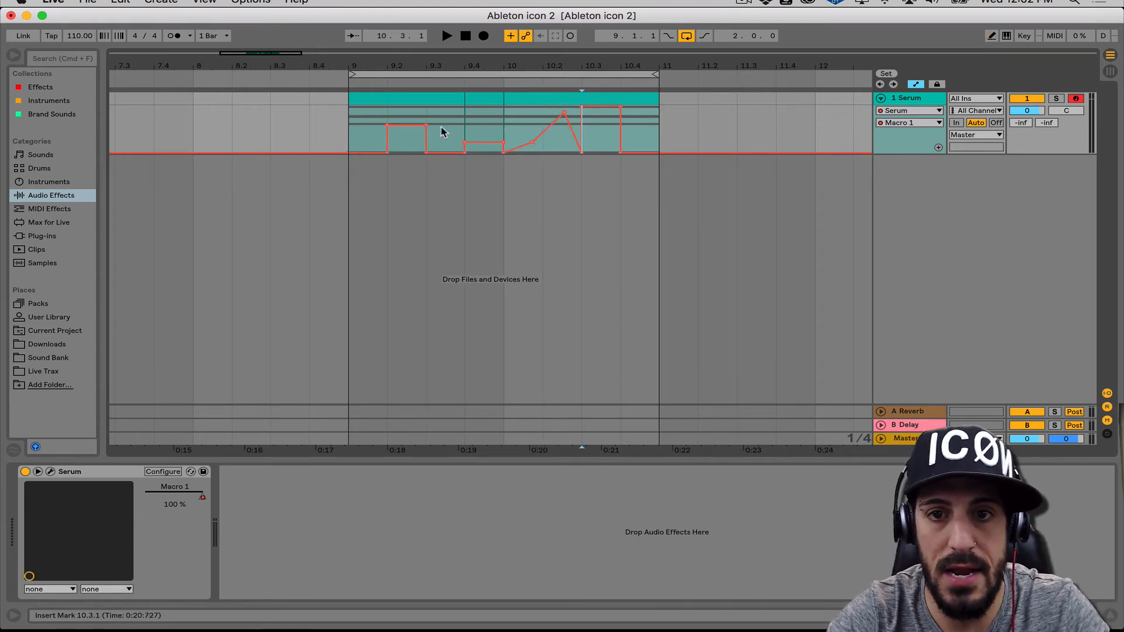
Step: Add a Macro 1 automation peak between 9.1.1 and 9.2.1 and a breakpoint after 10.4.1, raising the latter to about 45 %
left_click(363, 110)
left_click(642, 126)
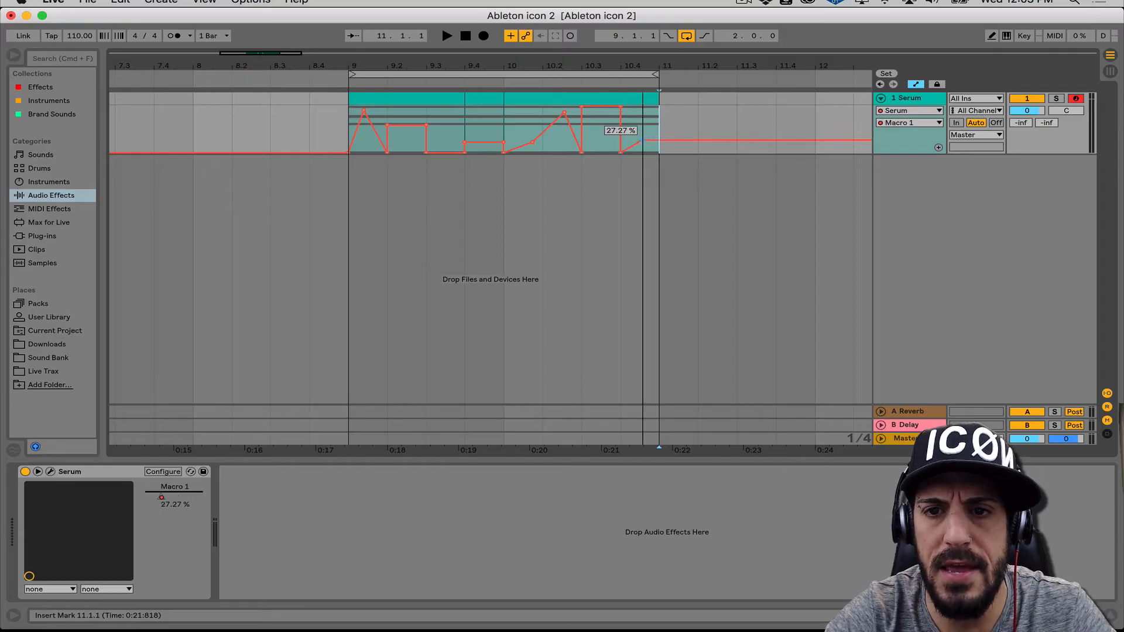
mouse_move(641, 141)
left_mouse_down()
mouse_move(641, 114)
mouse_move(640, 140)
mouse_move(659, 132)
mouse_move(620, 133)
mouse_move(643, 133)
left_mouse_up()
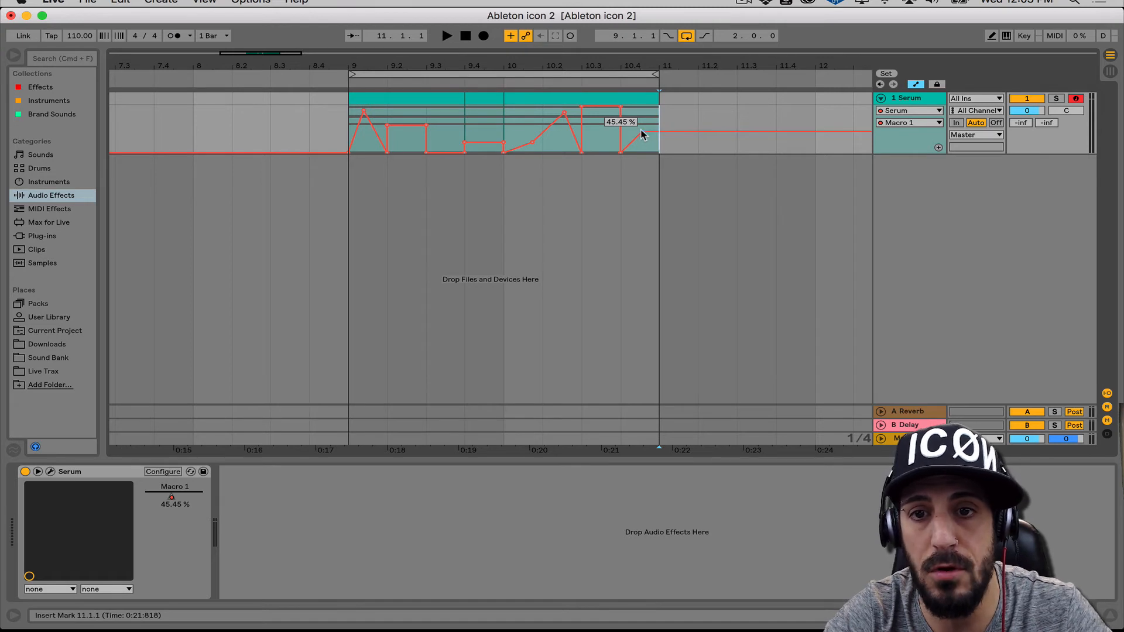
key("shift")
mouse_move(641, 134)
left_mouse_down()
mouse_move(658, 132)
mouse_move(642, 132)
left_mouse_up()
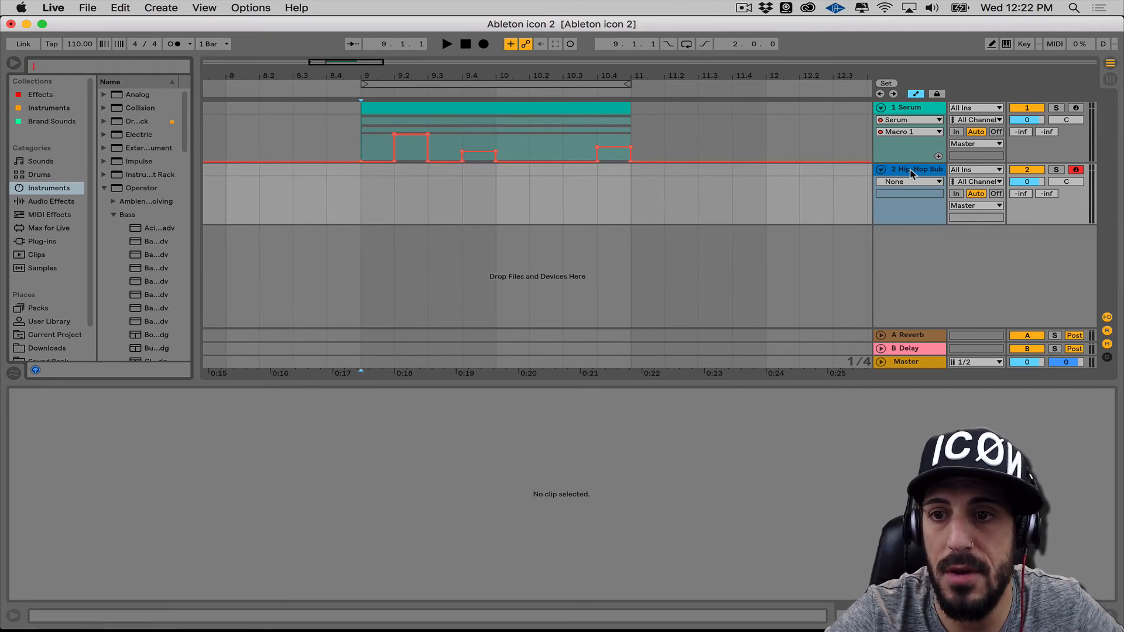
Step: Create an empty MIDI clip from 9.1.1 to 11.1.1 on the Hip-Hop Sub Bass track
left_click(910, 113)
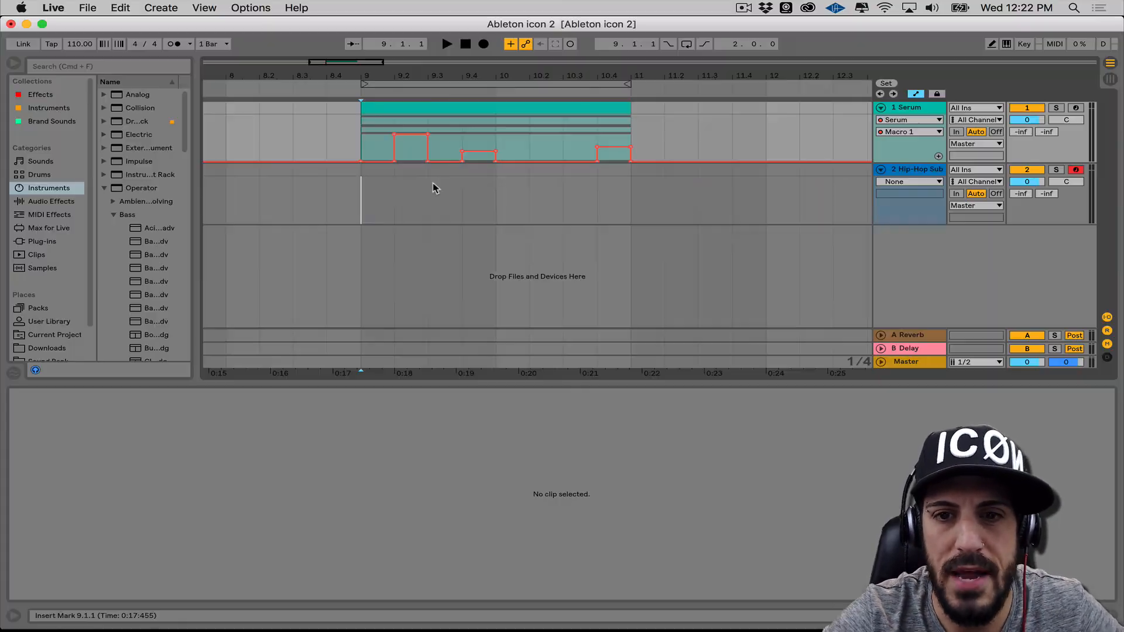
left_click_drag(361, 190, 629, 195)
key("super+shift+m")
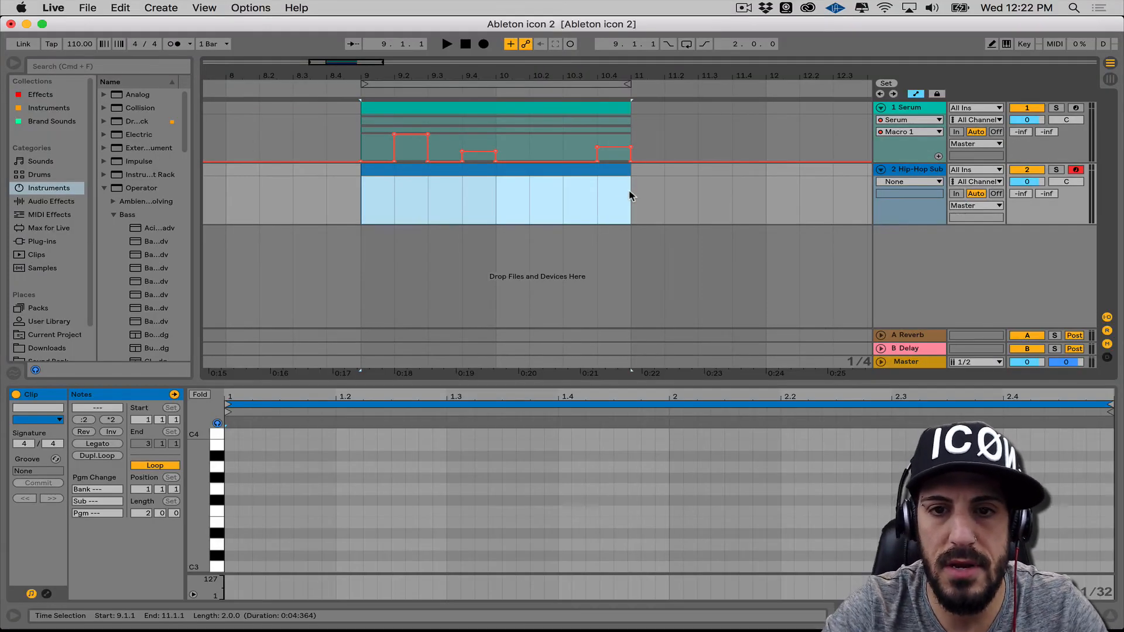
Step: Select the Serum and Hip-Hop Sub Bass clips together and switch the shared note editor between them, ending on Serum
left_click(560, 106)
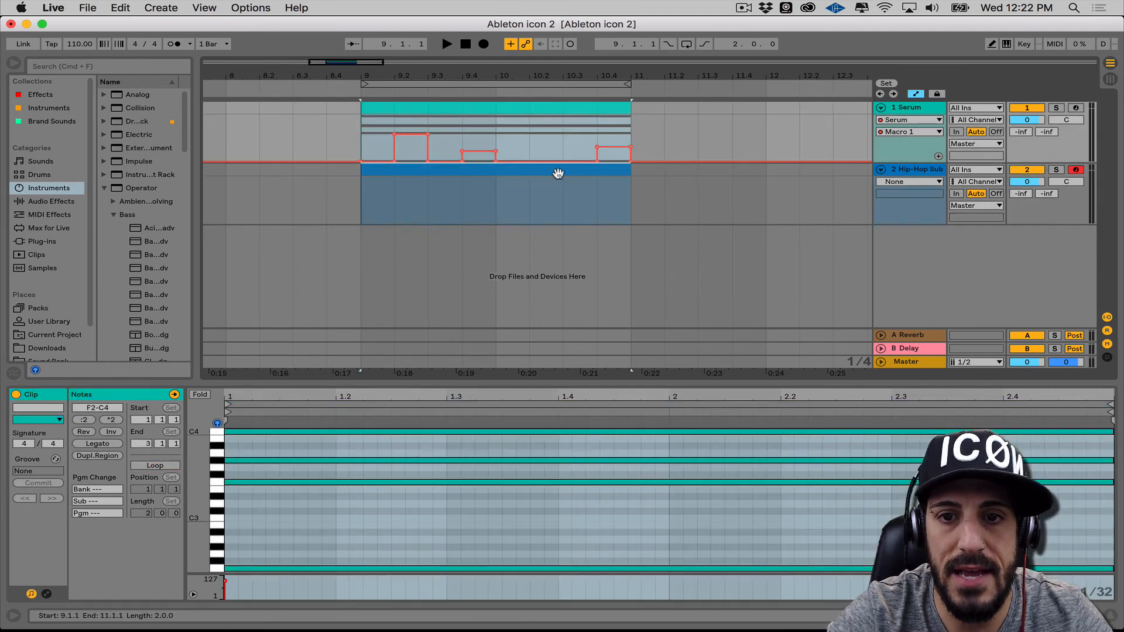
left_click(556, 170, "shift")
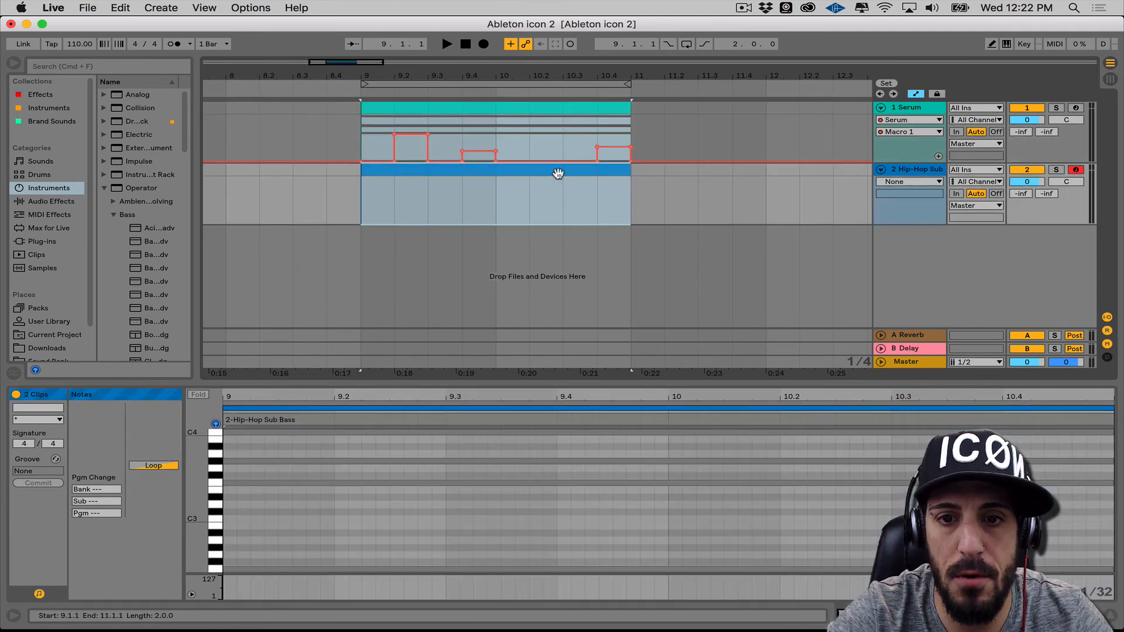
left_click(423, 404)
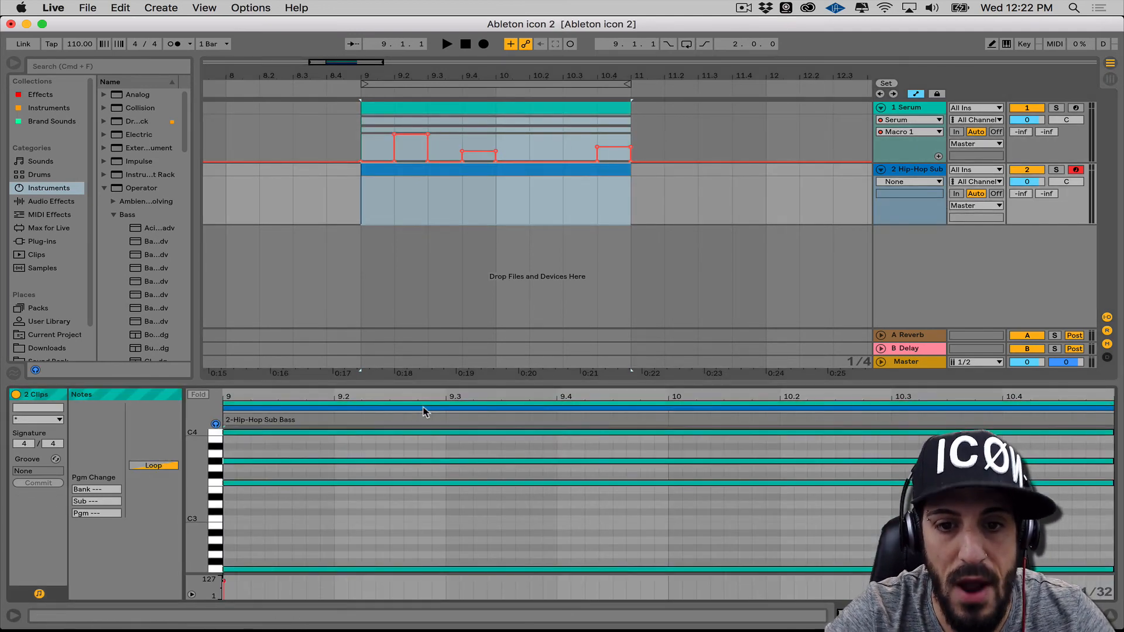
left_click(423, 409)
left_click(424, 410)
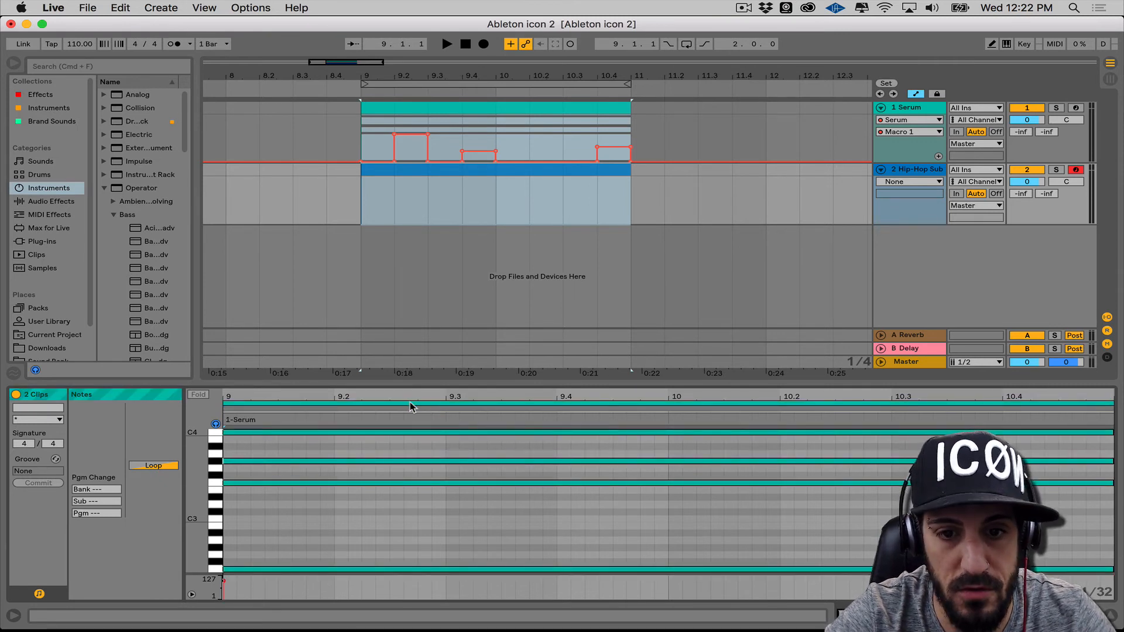
Step: Copy Serum's F2 note into the Hip-Hop Sub Bass clip and transpose it down two octaves to F0
scroll(477, 550, "down", 3)
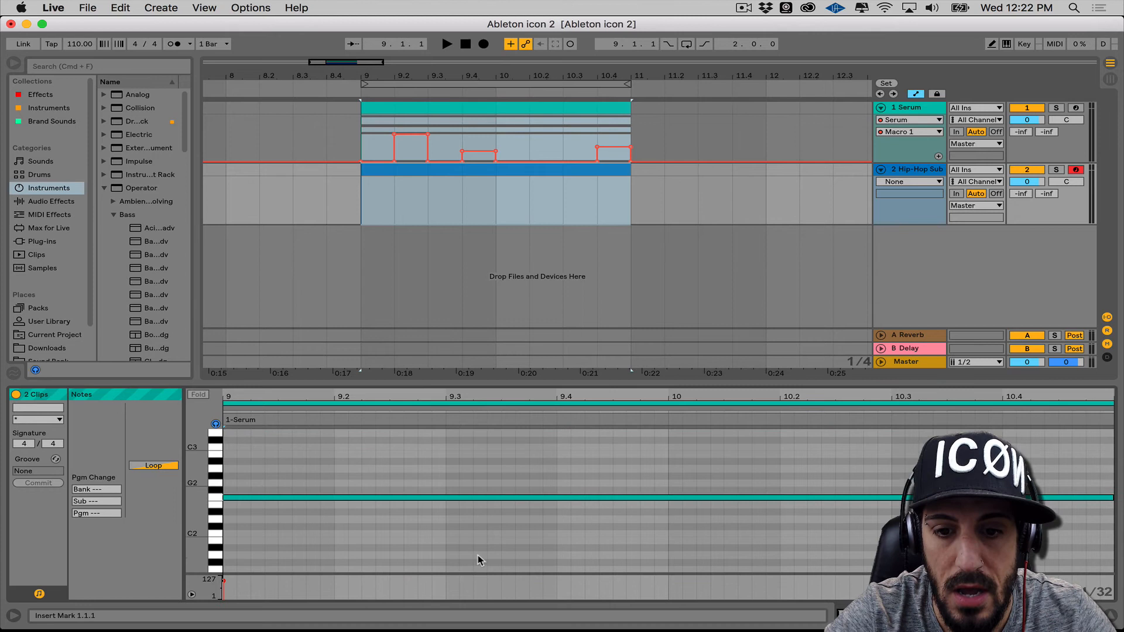
left_click(477, 498)
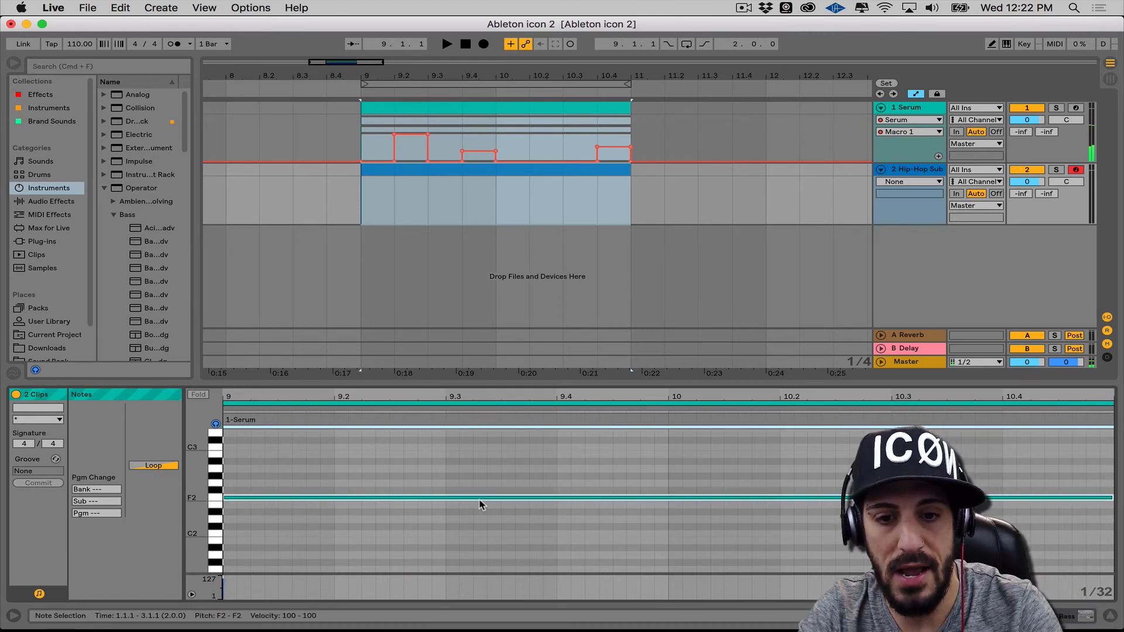
left_click(489, 408)
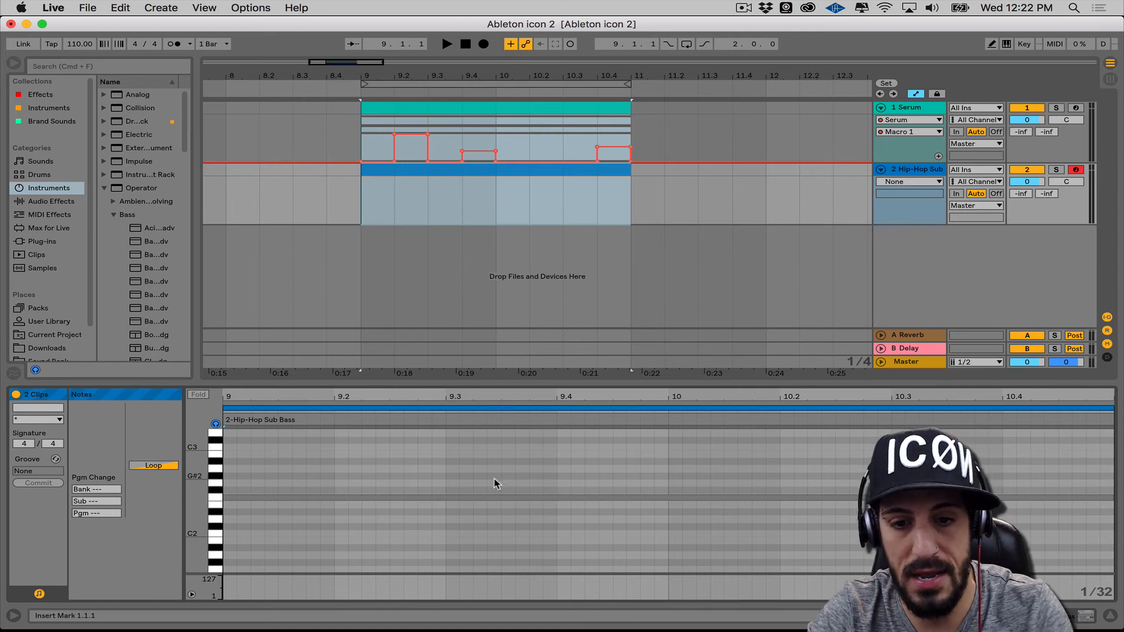
key("super+v")
key("shift+Down")
key("shift+Down")
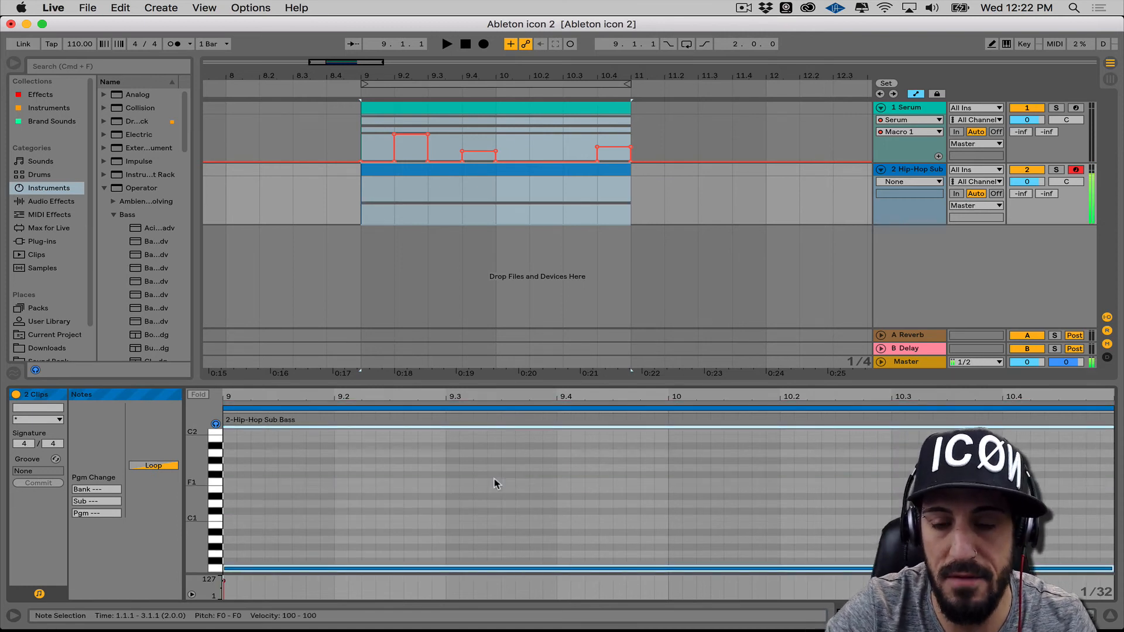
Step: Play the Serum and Hip-Hop Sub Bass clips together from 9.1.1, stopping playback around 11.1.1
left_click(403, 84)
key("space")
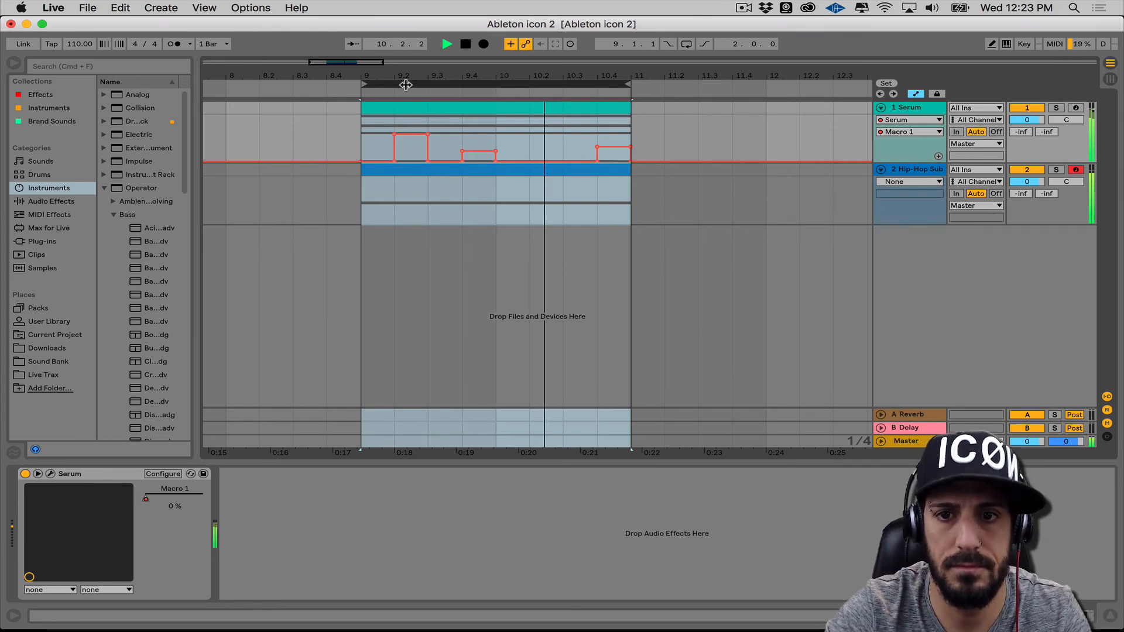
key("space")
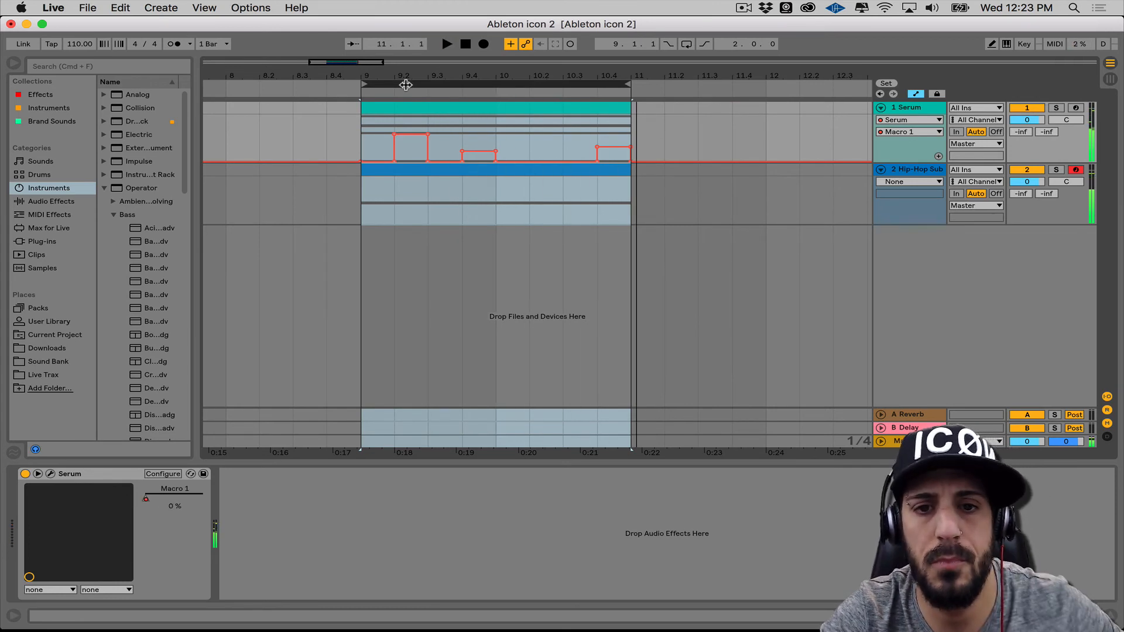
Step: Reopen both clips in the shared note editor and add short A3, A#3 and F#3 notes to the Hip-Hop Sub Bass clip
left_click(454, 168)
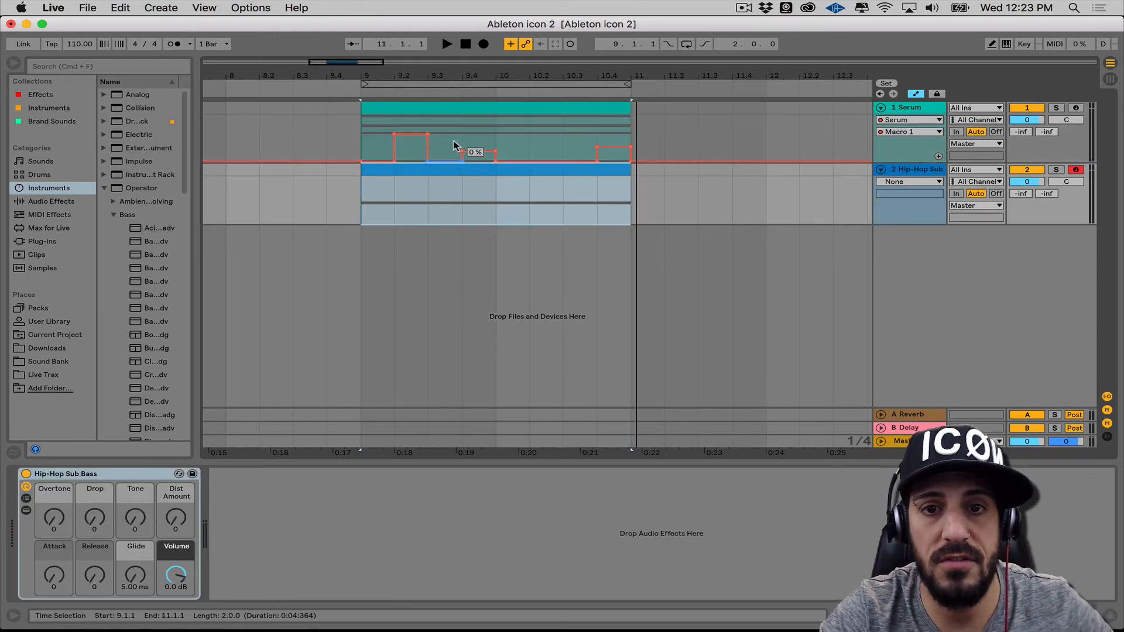
left_click(455, 110, "shift")
key("shift+Tab")
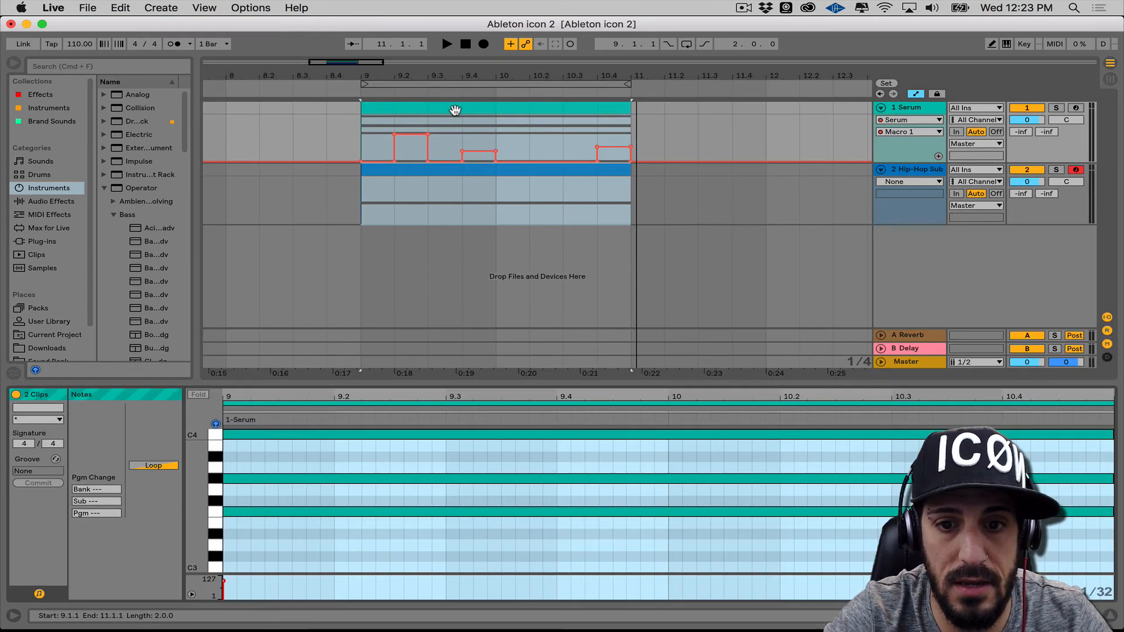
left_click(389, 410)
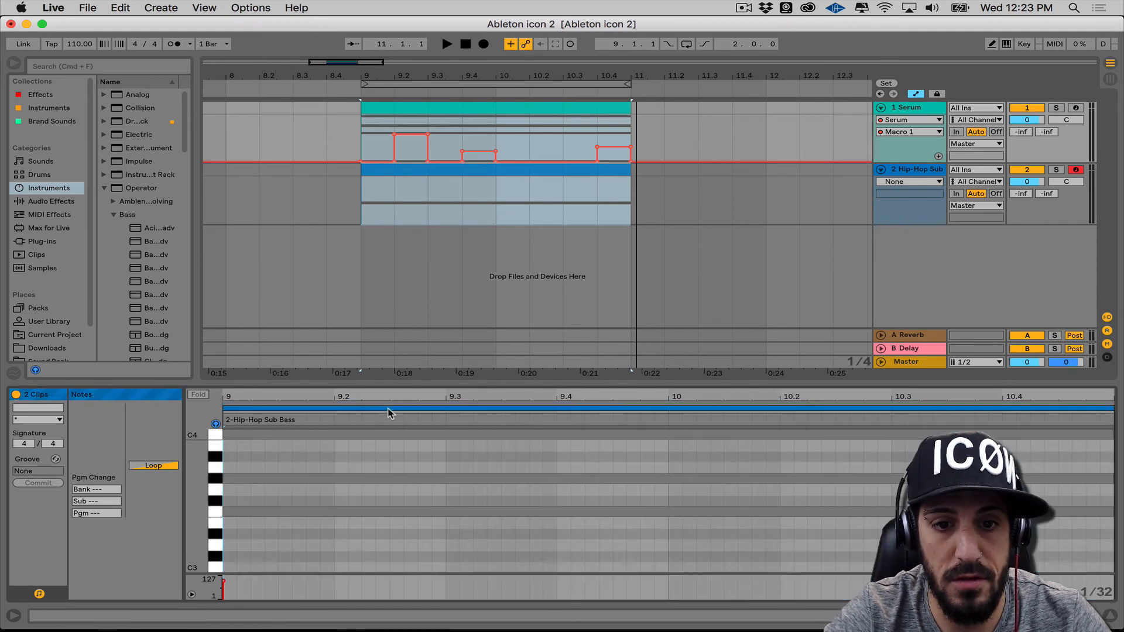
double_click(369, 467)
double_click(535, 456)
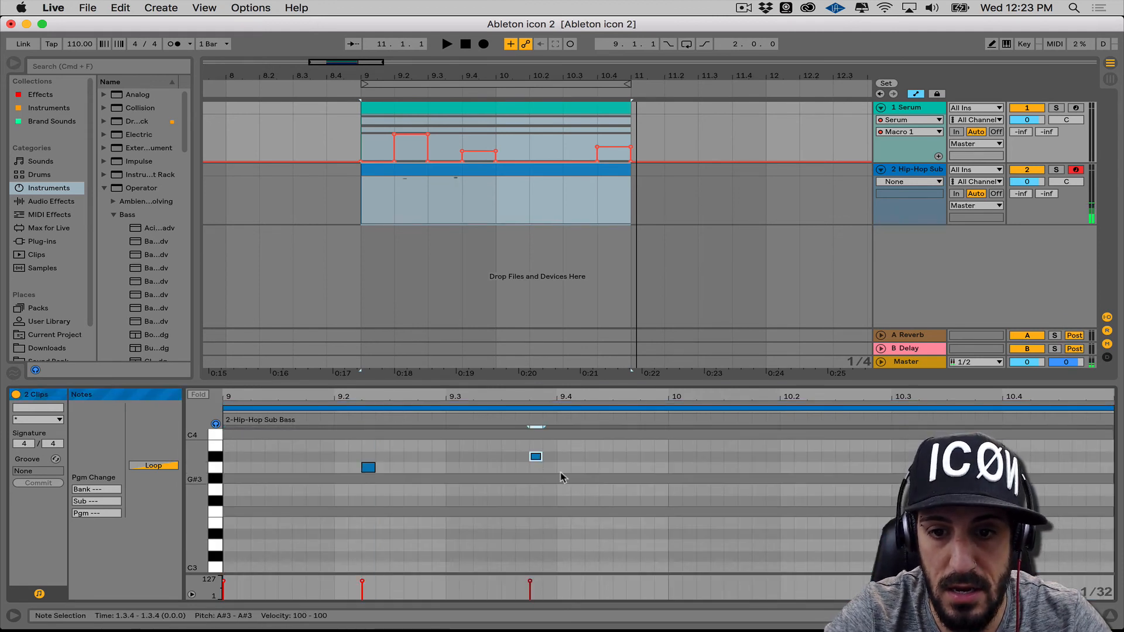
double_click(619, 500)
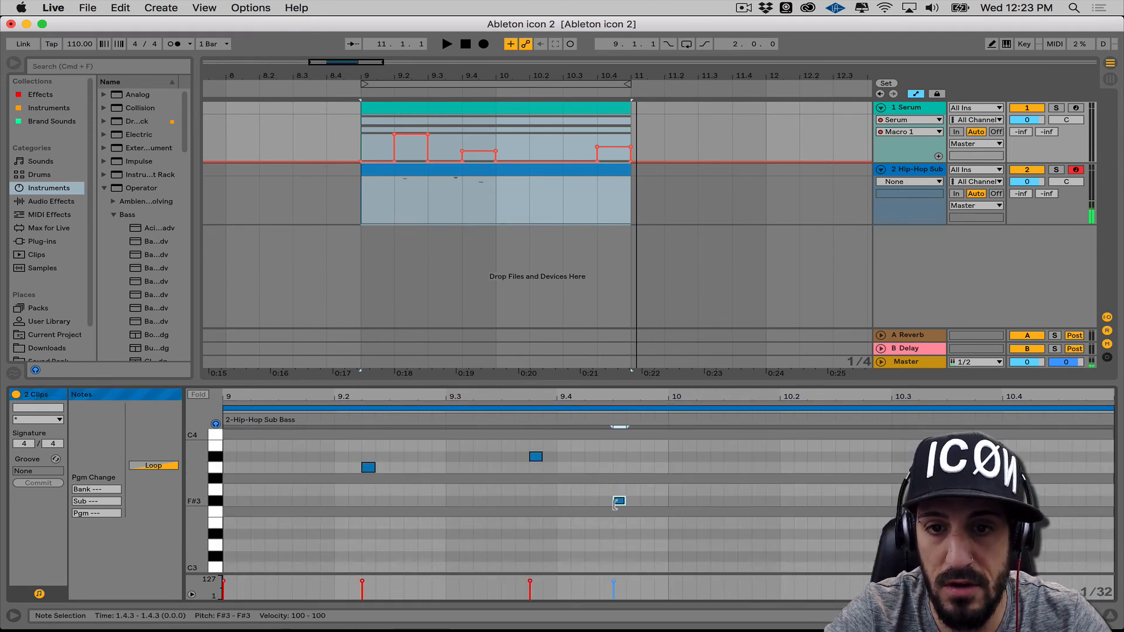
Step: Make the Serum clip active in the shared editor and add a short A3 note just after 9.3
left_click(521, 404)
double_click(480, 469)
left_click(432, 455)
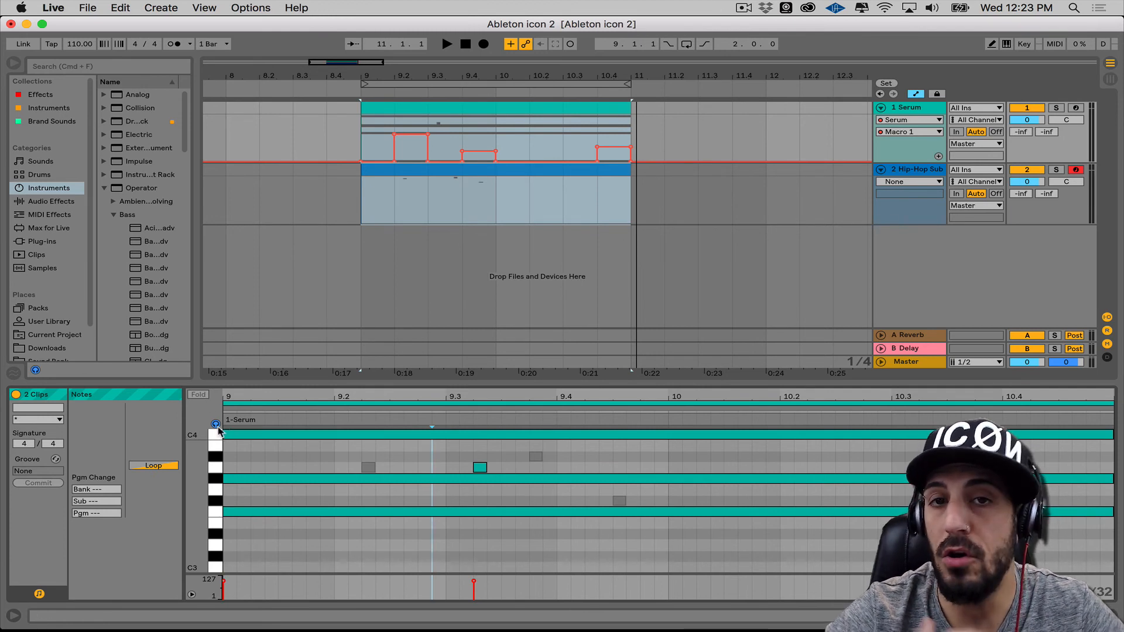
Step: Fold the note editor to show only used pitches and view the Serum and Hip-Hop Sub Bass clips individually
left_click(403, 171)
left_click(428, 153)
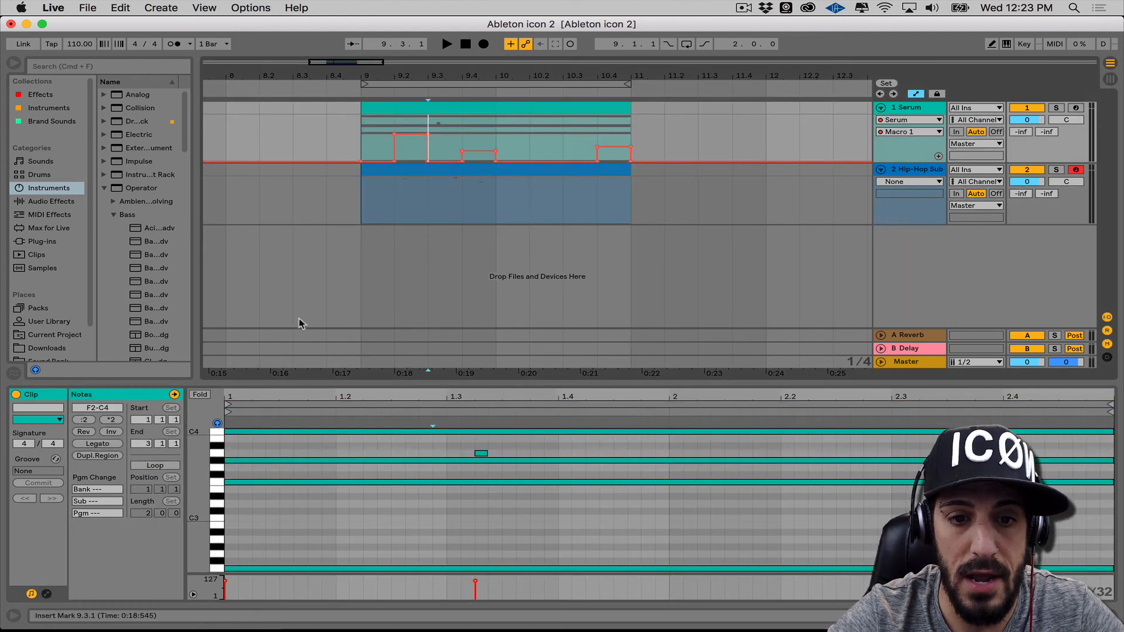
left_click(201, 399)
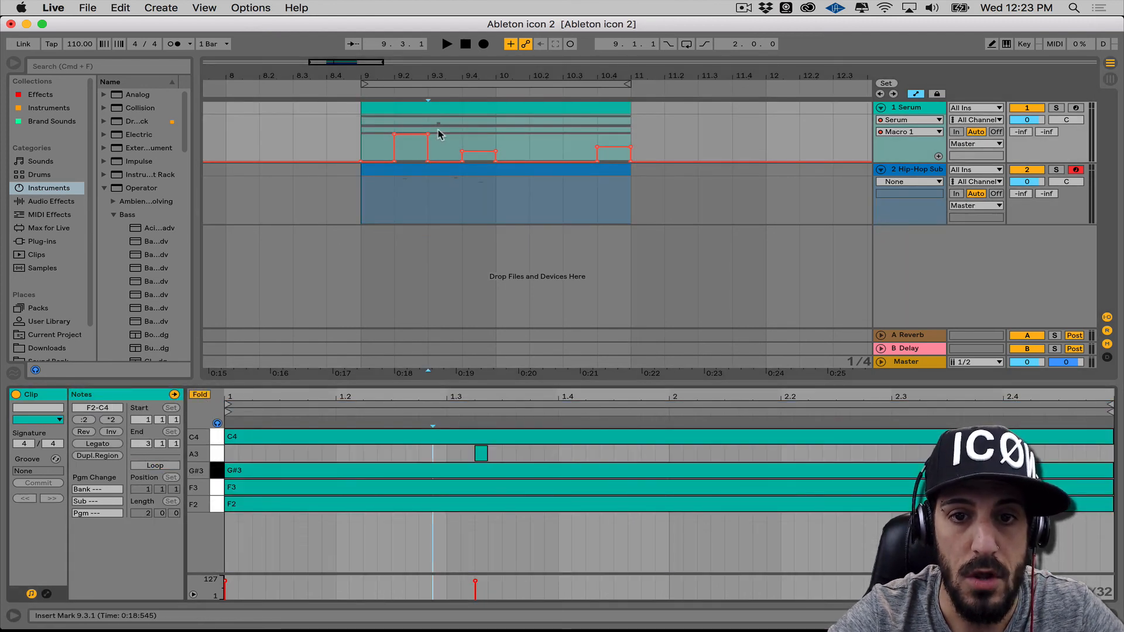
left_click(439, 170)
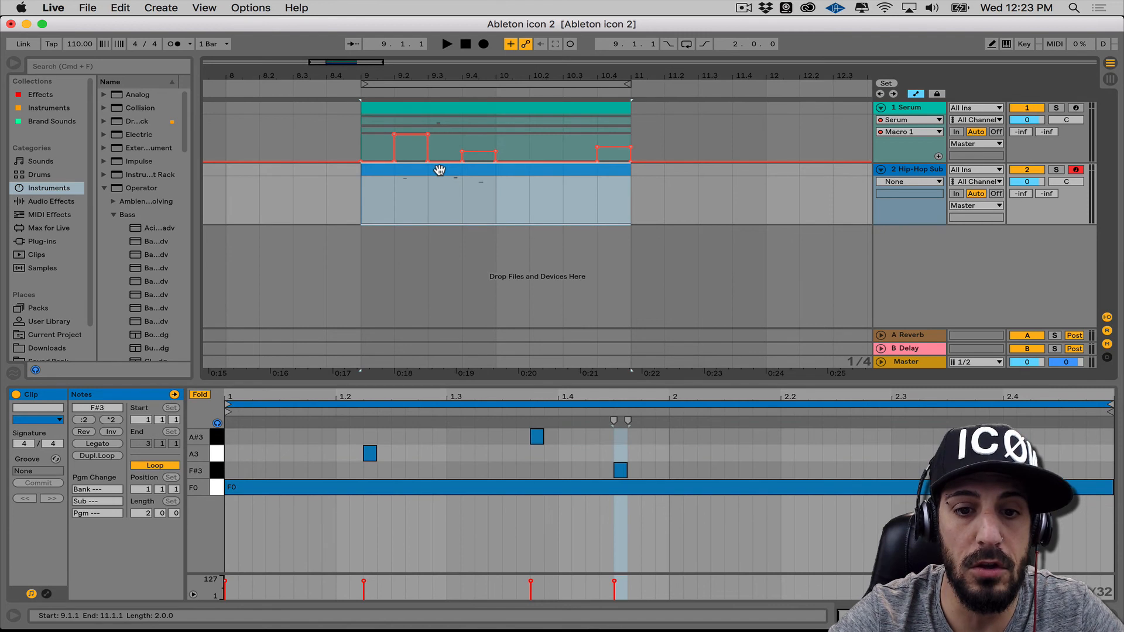
left_click(435, 108)
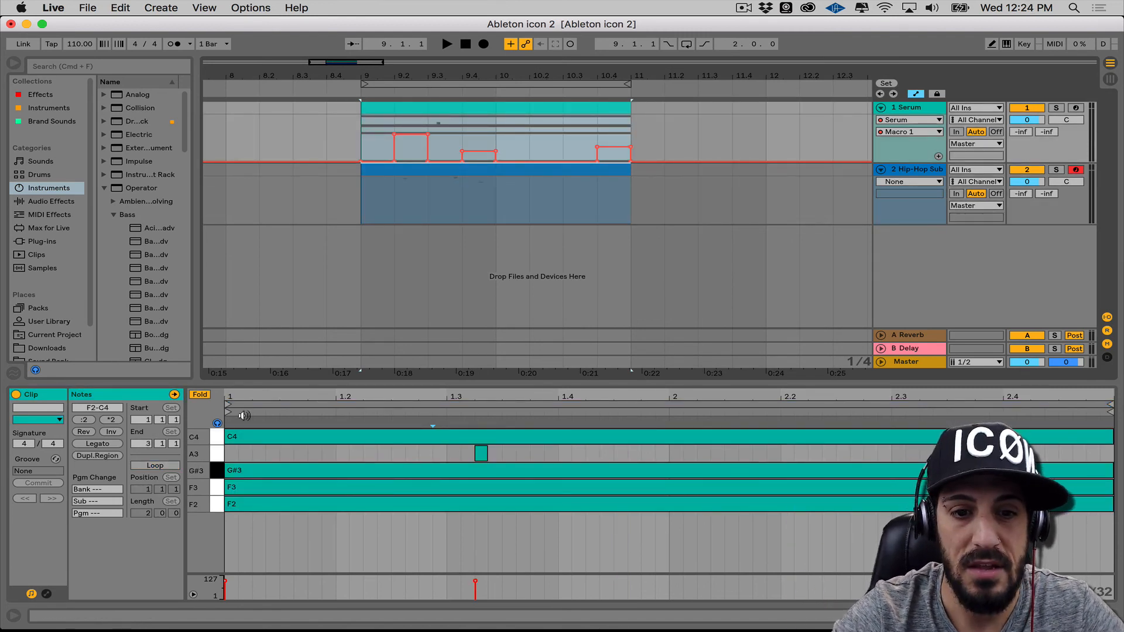
left_click(502, 169)
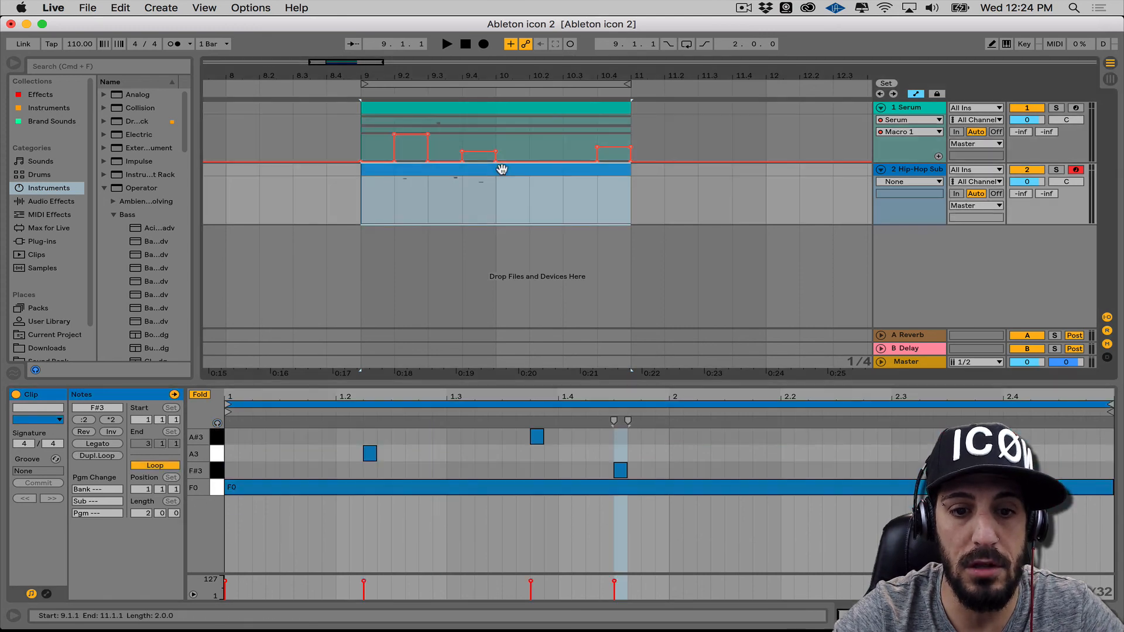
left_click(504, 110)
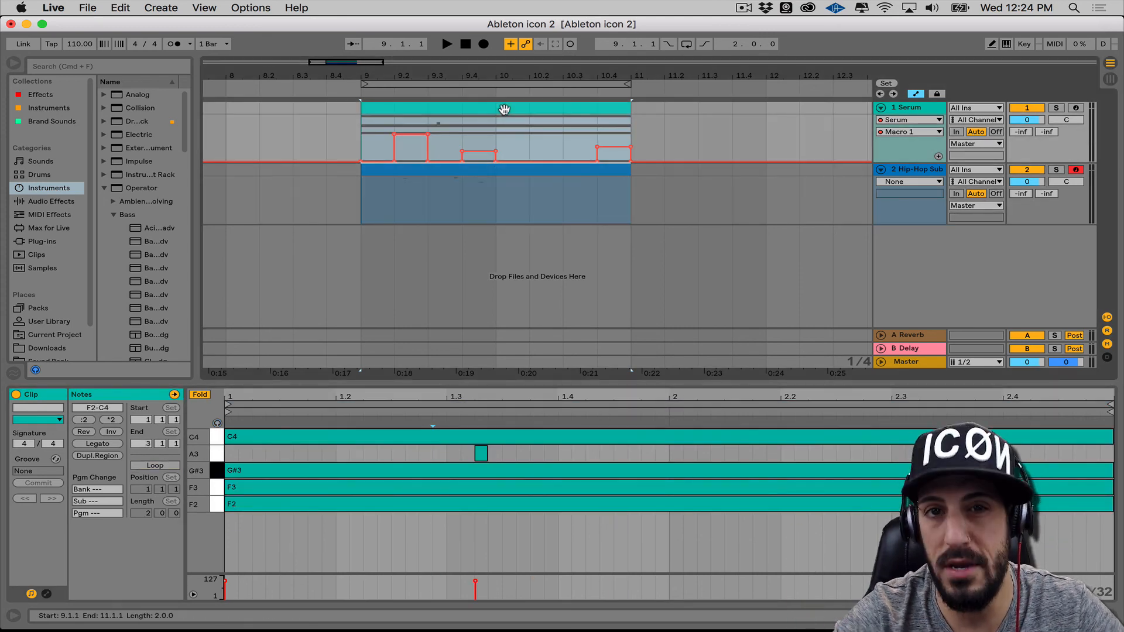